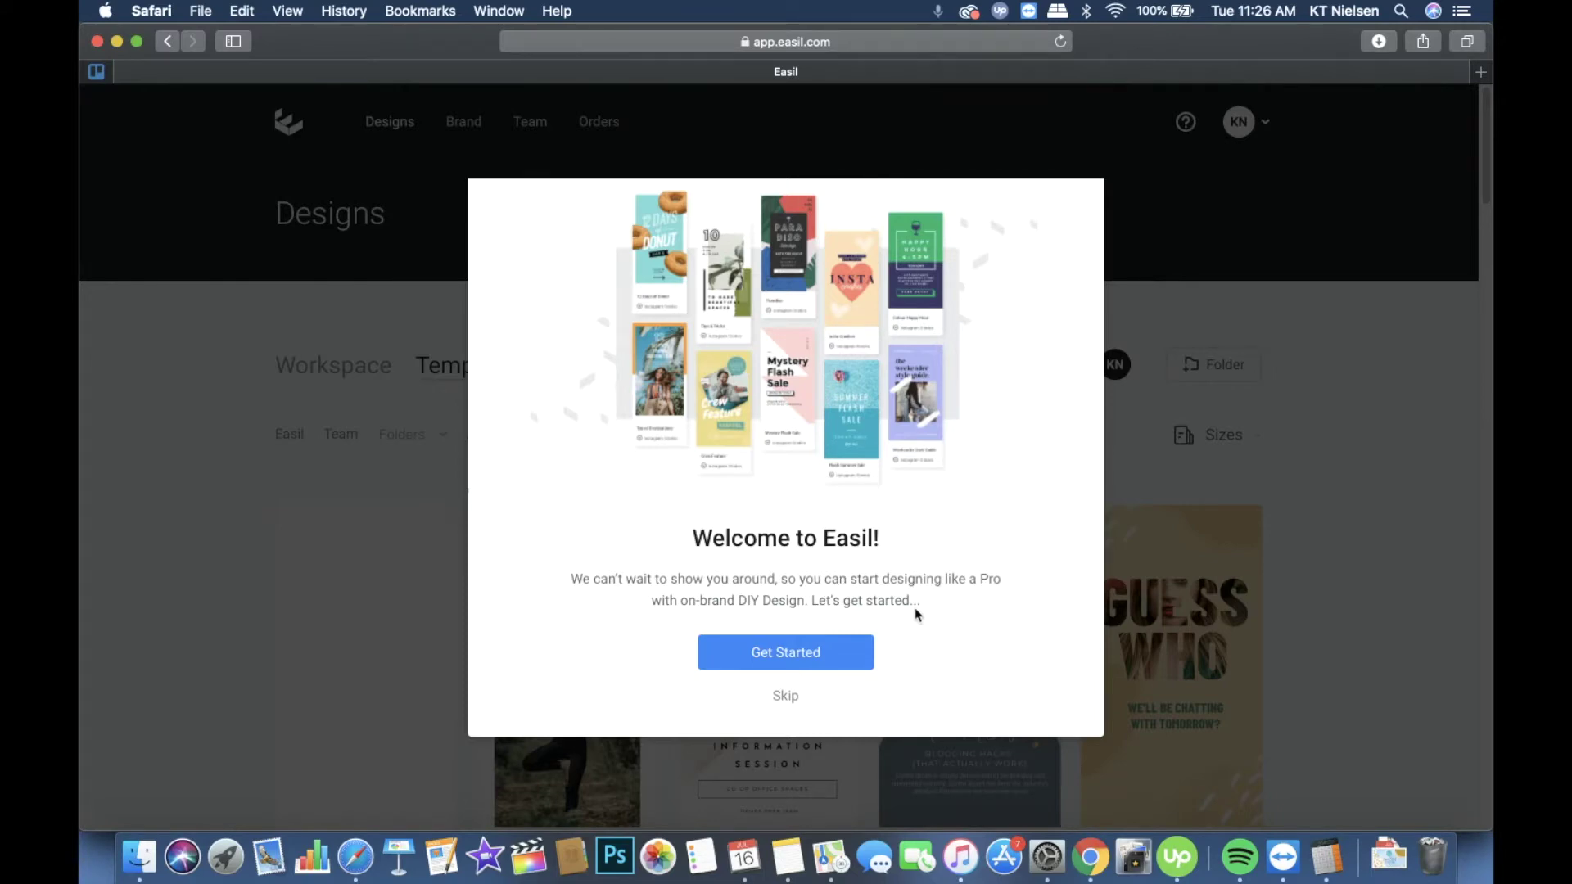
Step: Start the Easil welcome tour, advance through the Templates and Sizes introductions, and begin the editing tools exercise
left_click(785, 655)
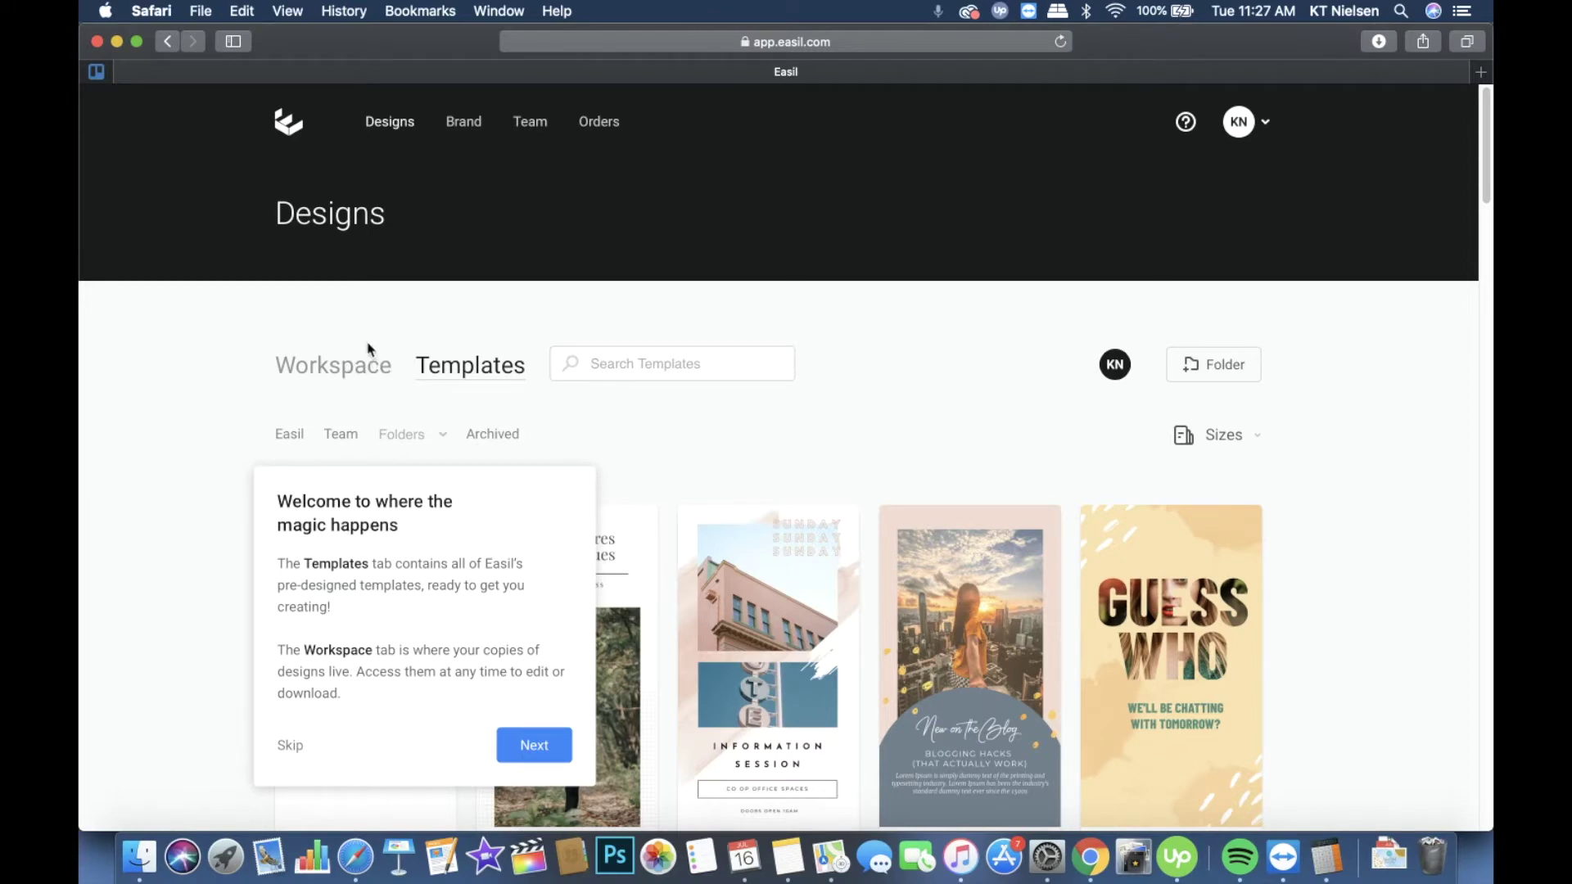
left_click(539, 755)
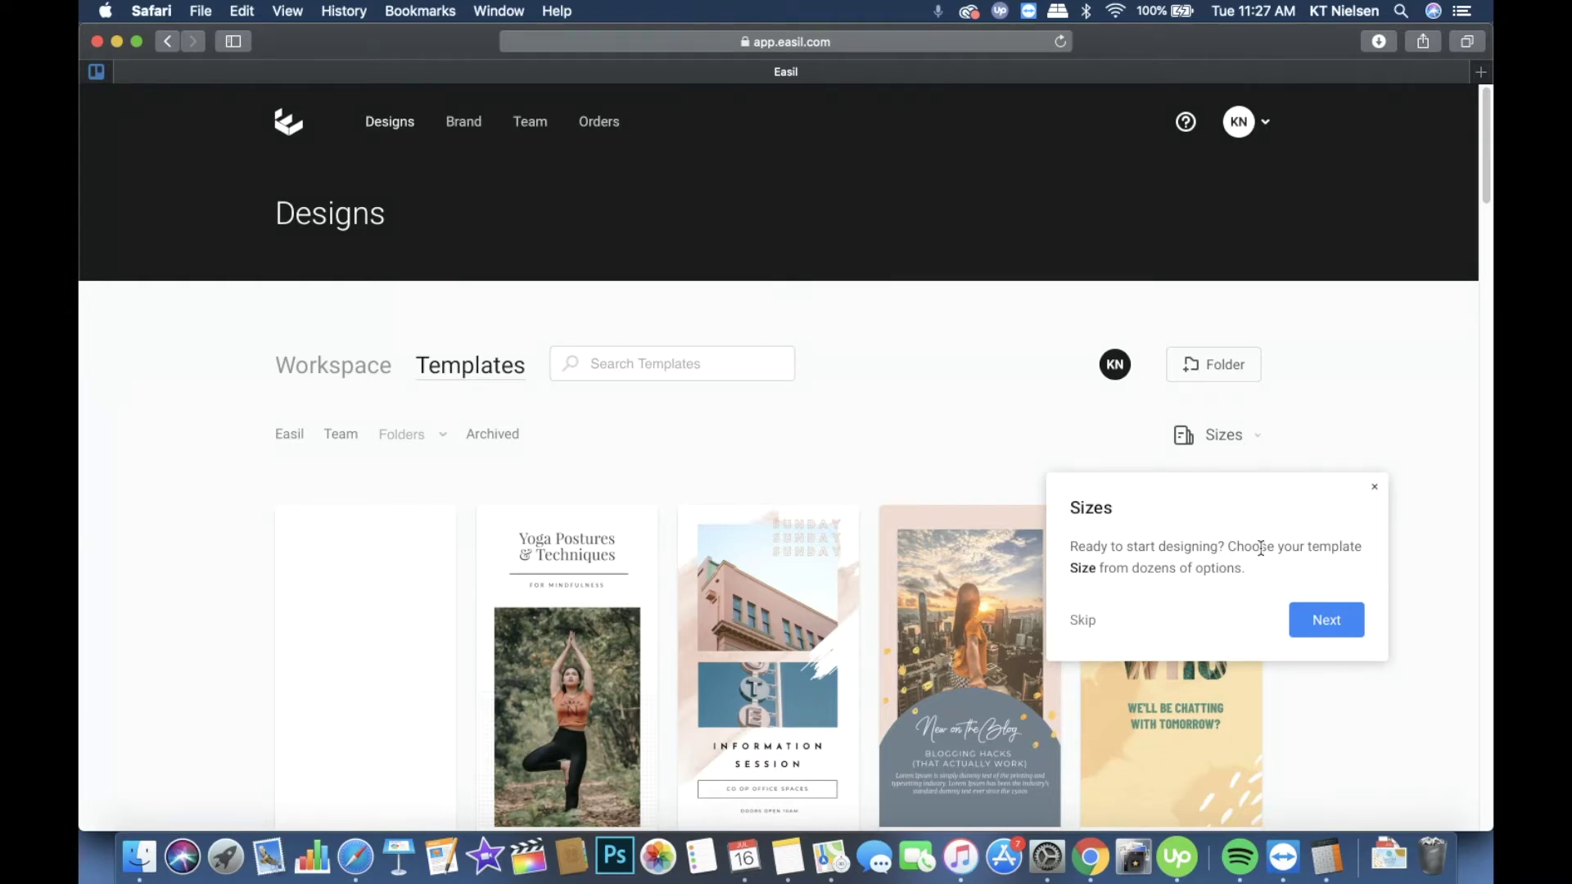
left_click(1322, 624)
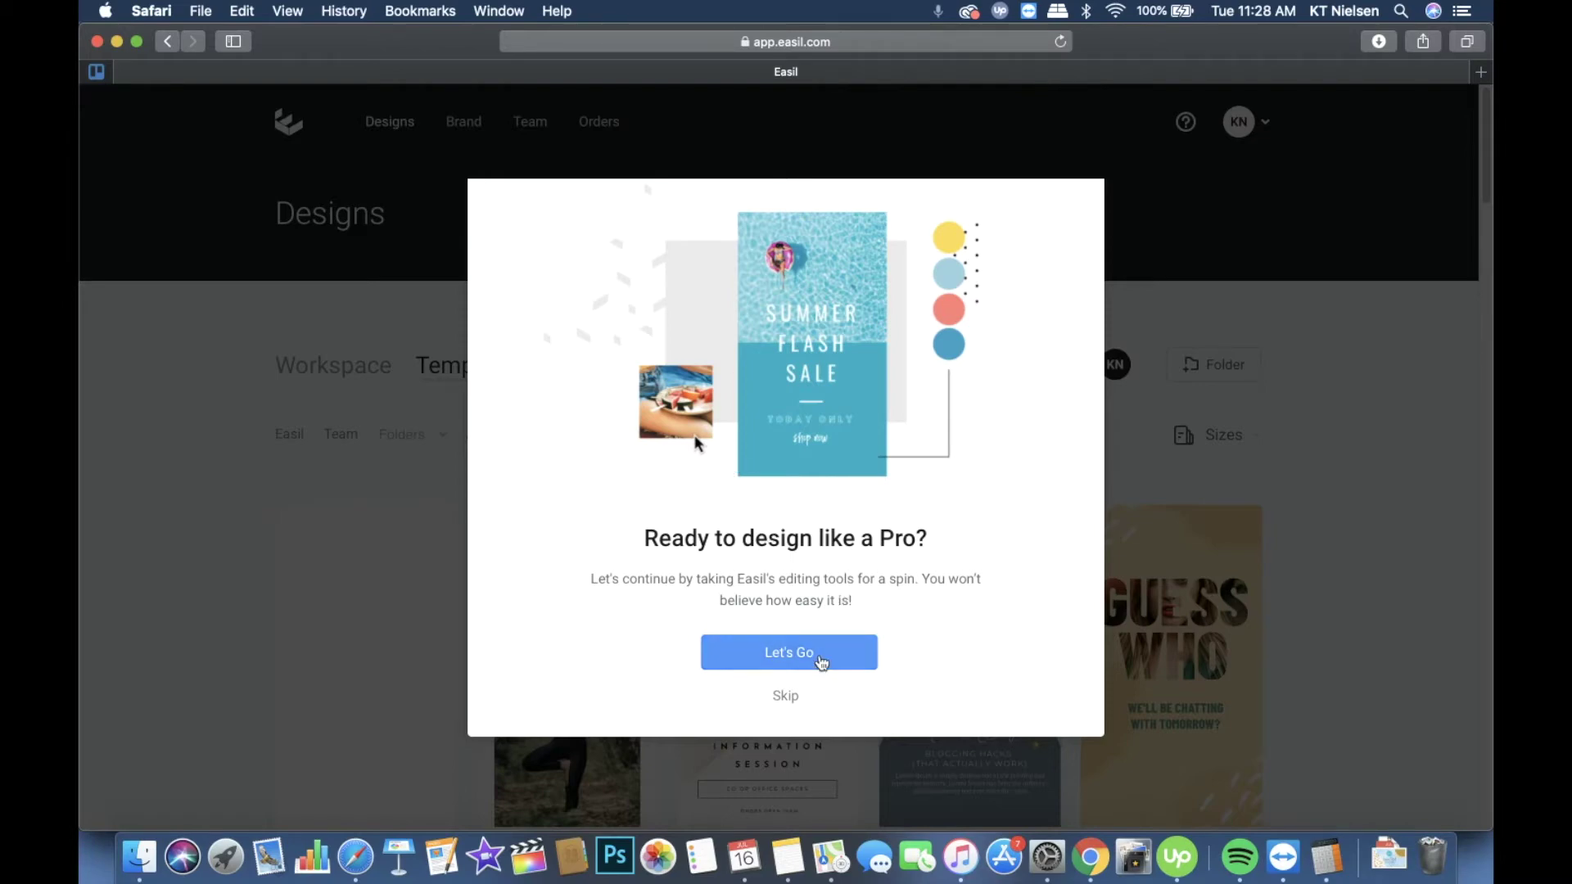
left_click(821, 663)
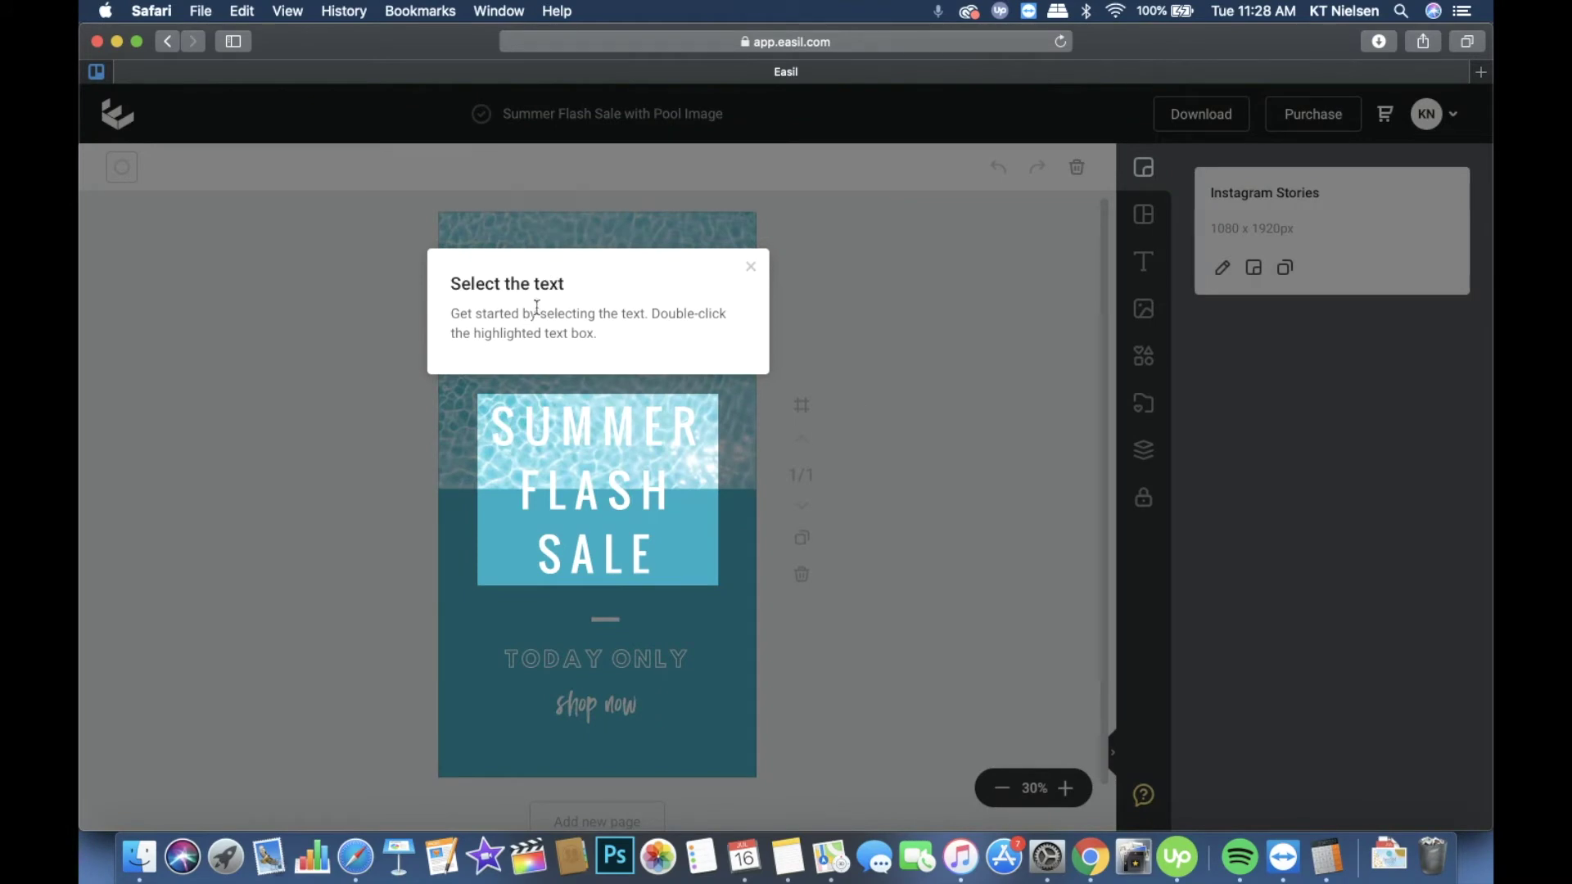
Step: Replace the "SUMMER FLASH SALE" headline text with "SUPER DUPER FUN SUMMER"
double_click(651, 439)
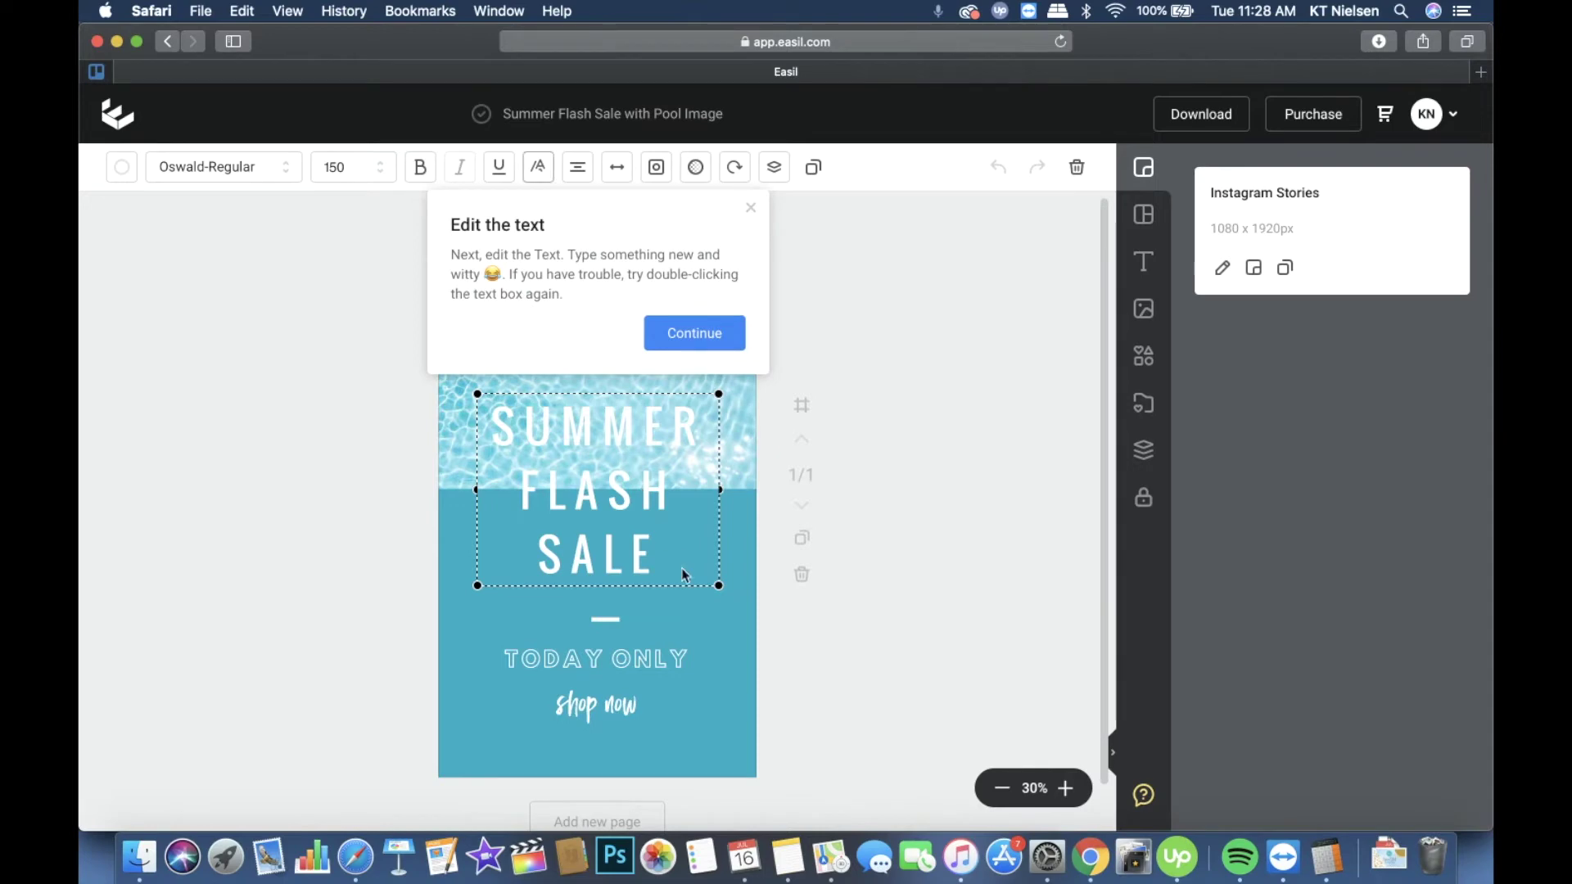
left_click_drag(656, 546, 499, 419)
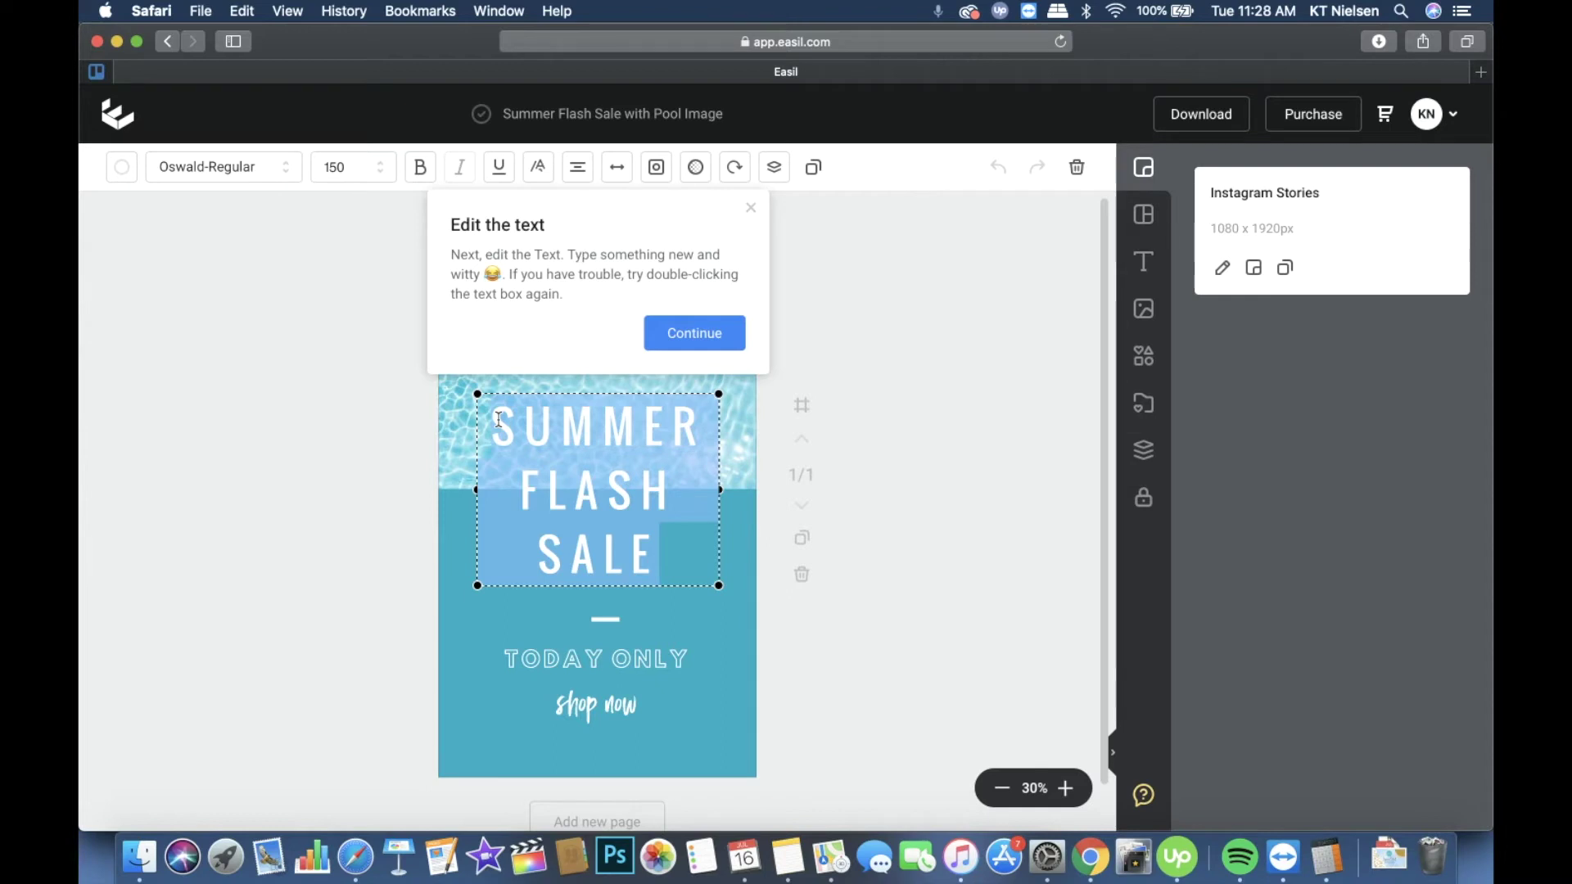
type("W")
key("BackSpace")
type("SUPER")
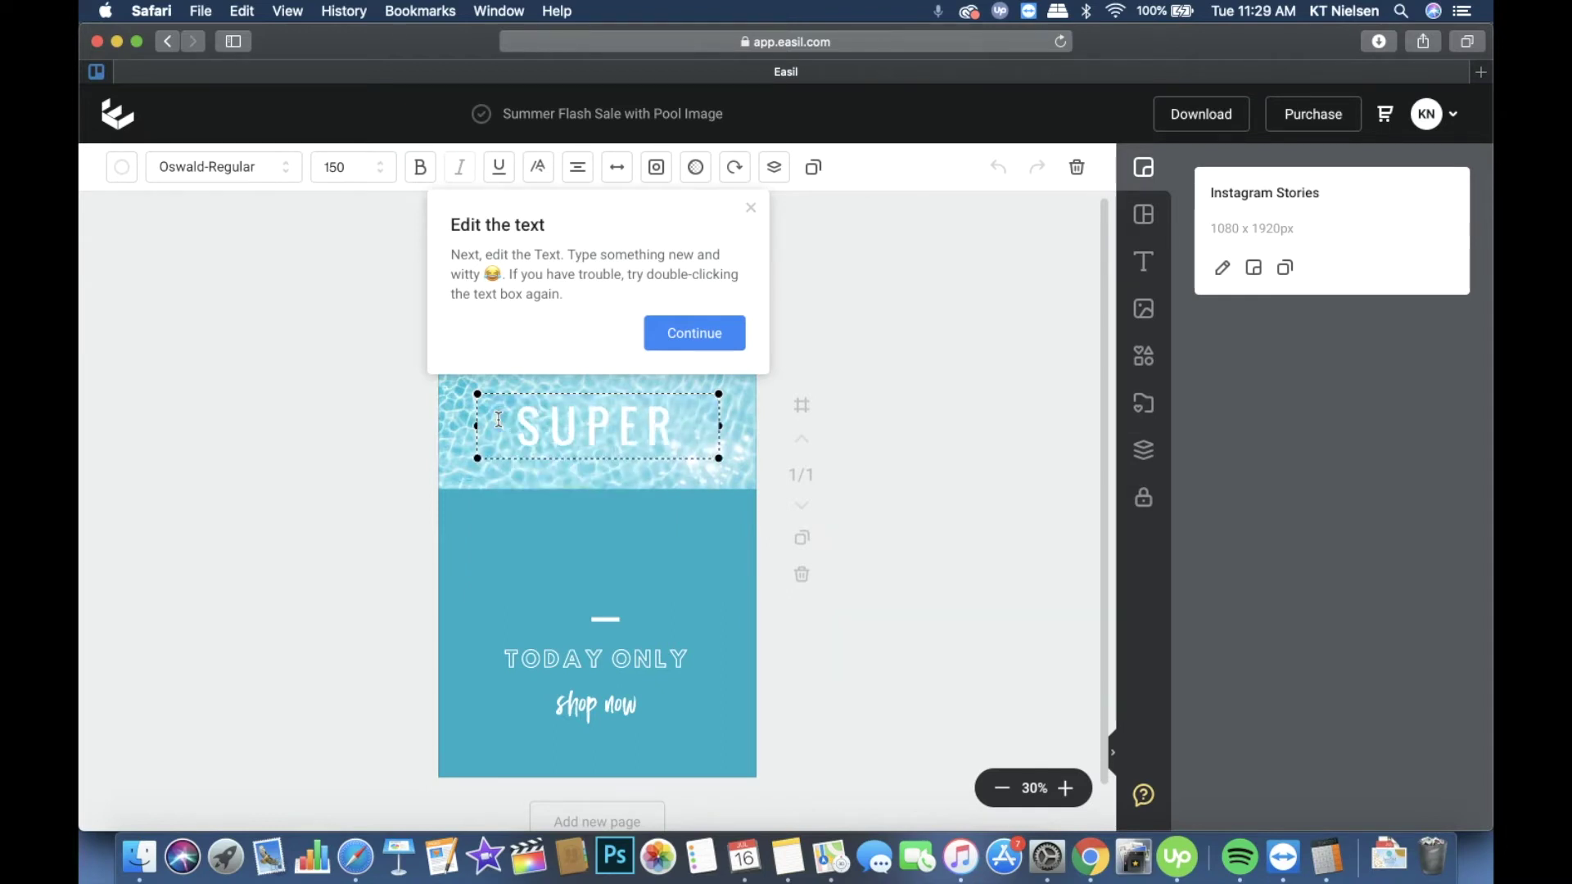
type(" DUPER")
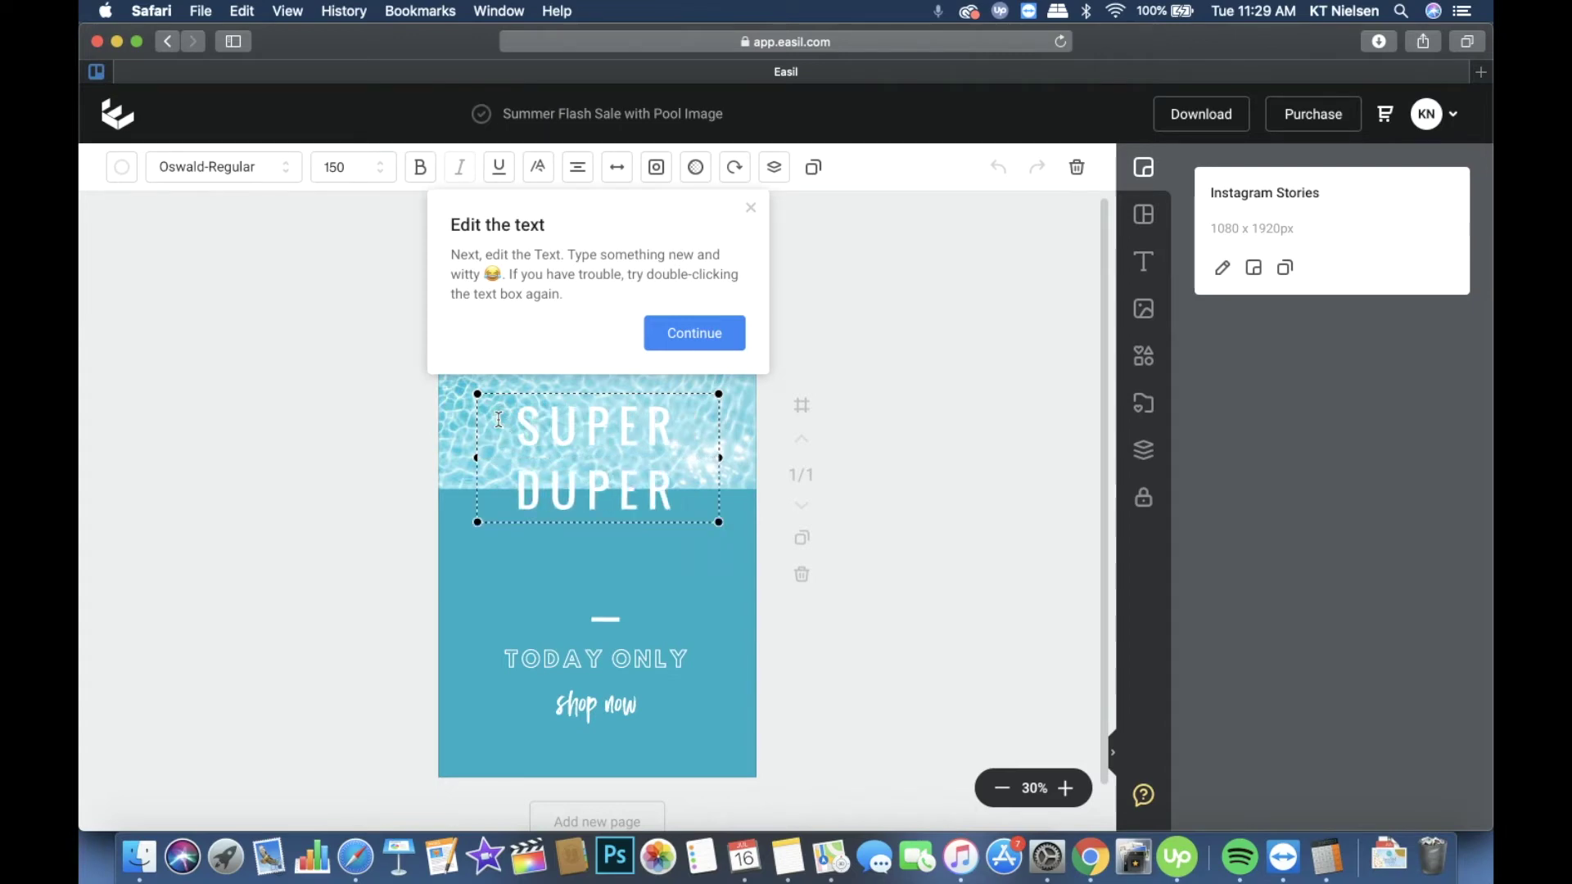
type(" FUN SUMMER")
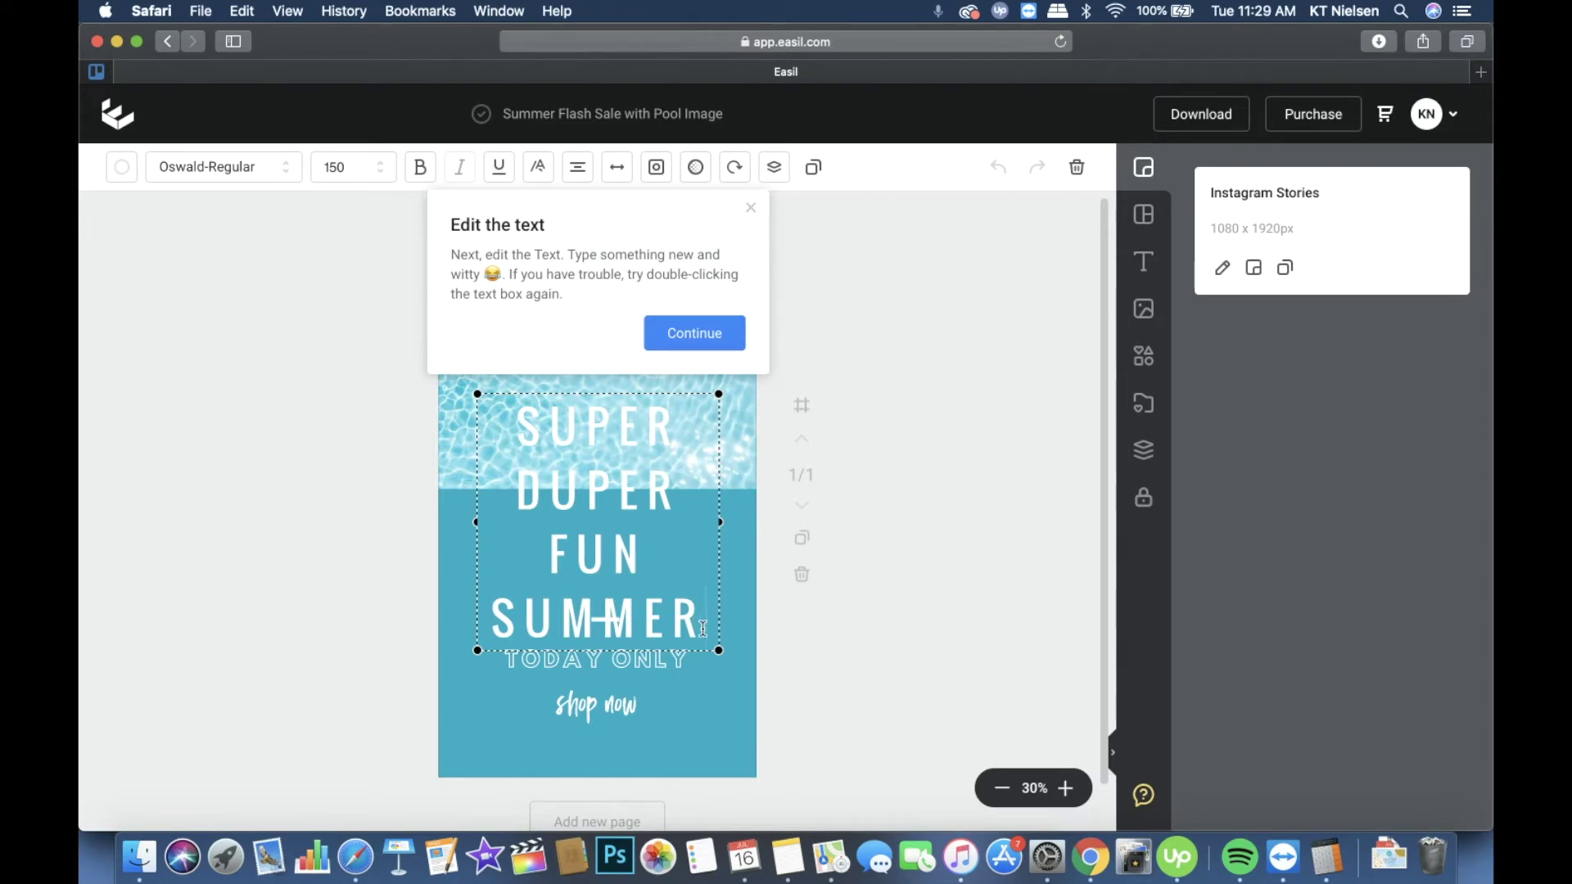
Step: Scale the headline down to a font size of about 120.76, re-centre it on the canvas, and continue the tour
left_click_drag(720, 650, 691, 589)
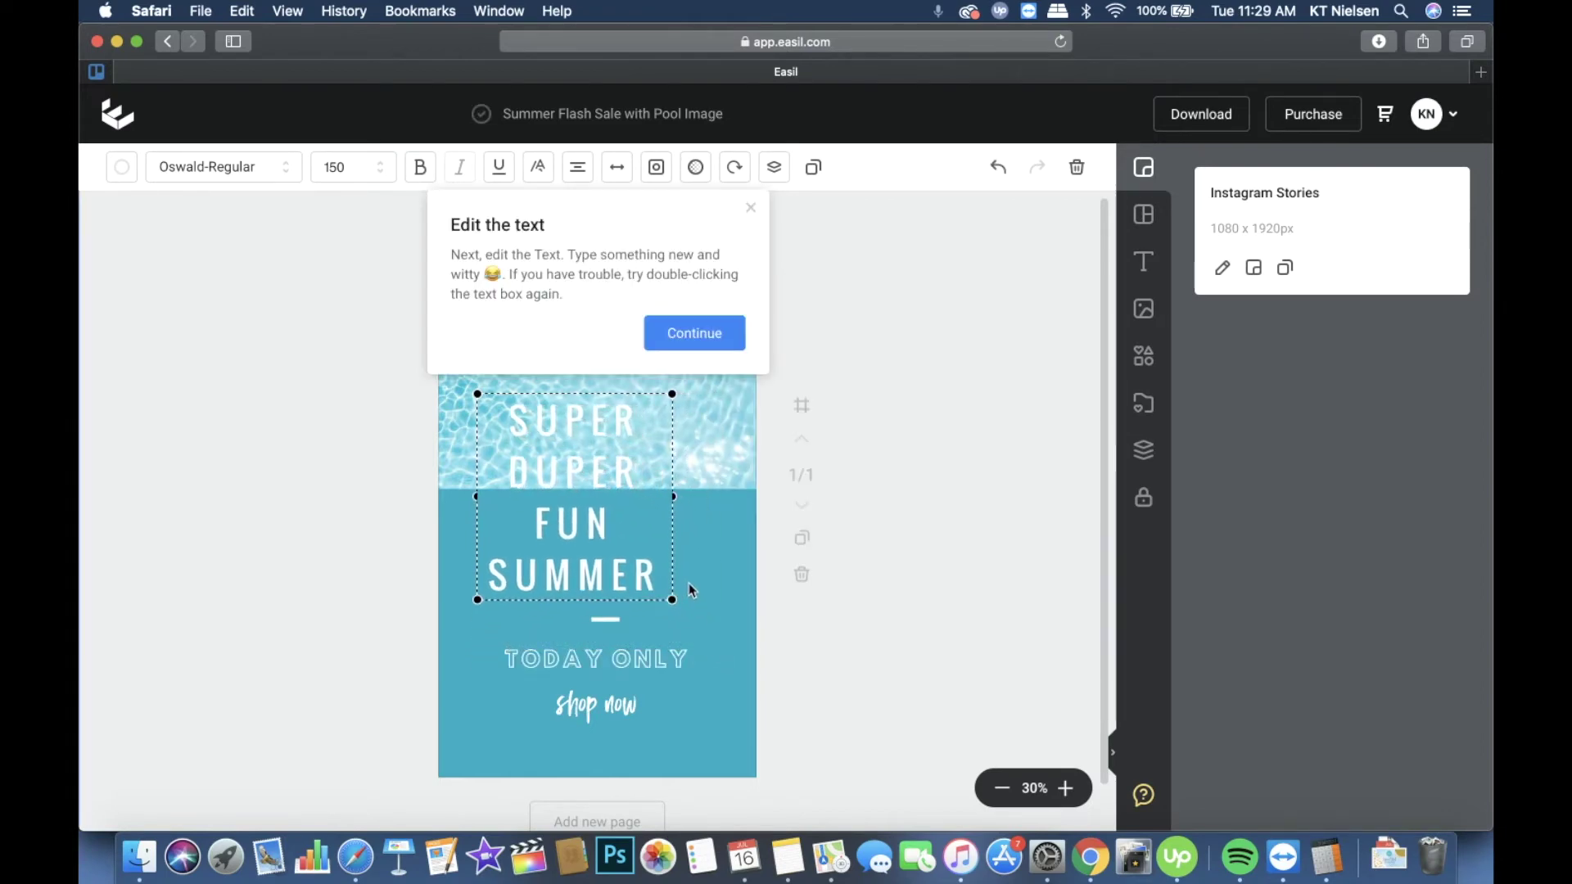
left_click_drag(587, 529, 618, 529)
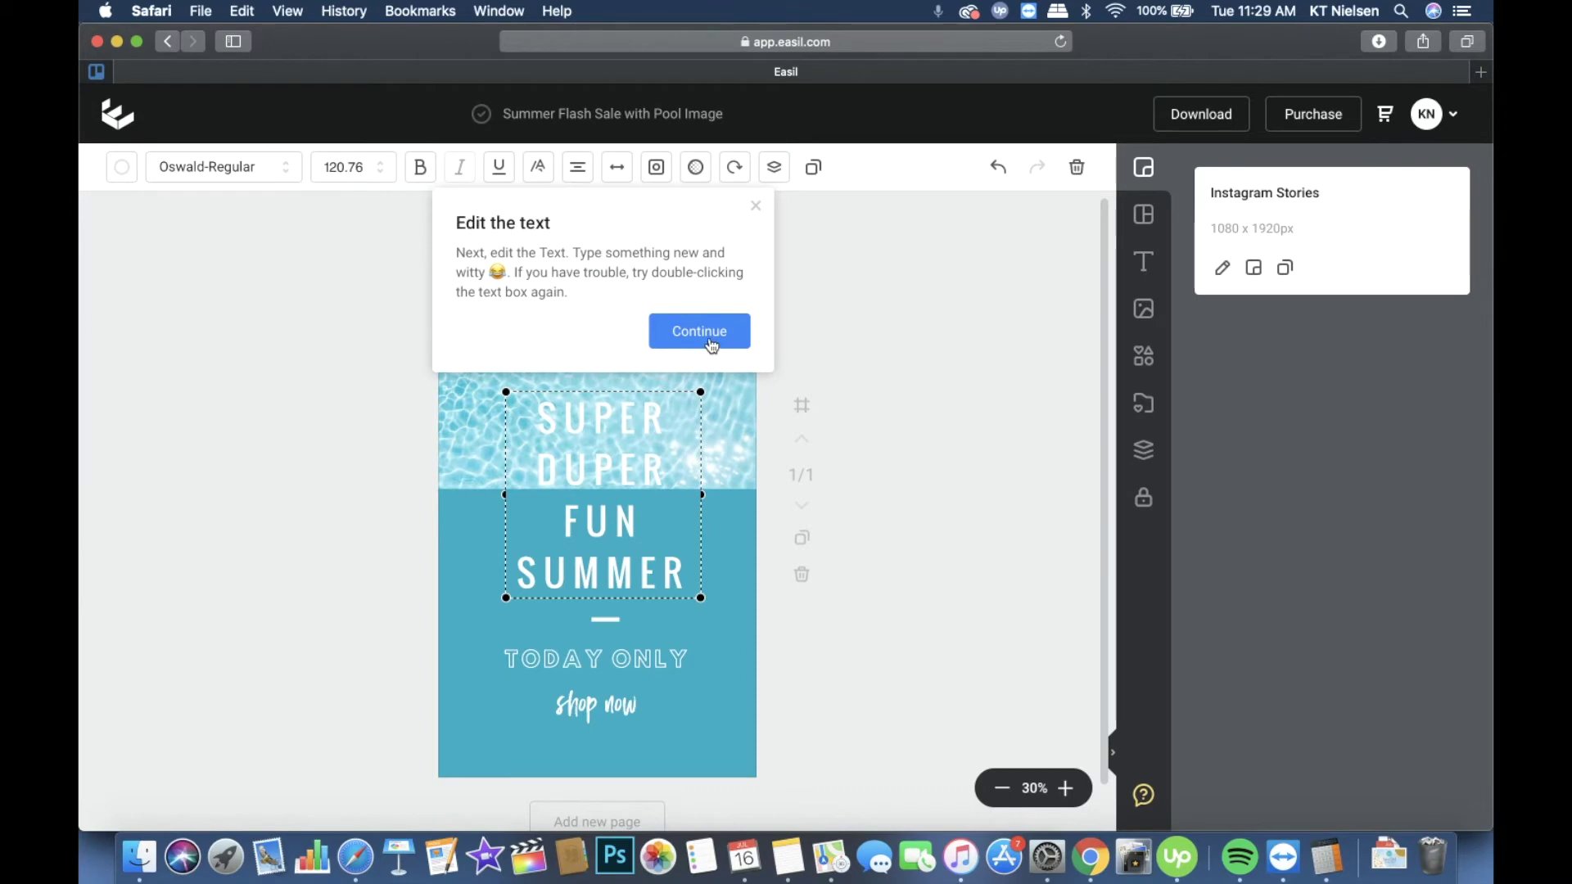
left_click(711, 345)
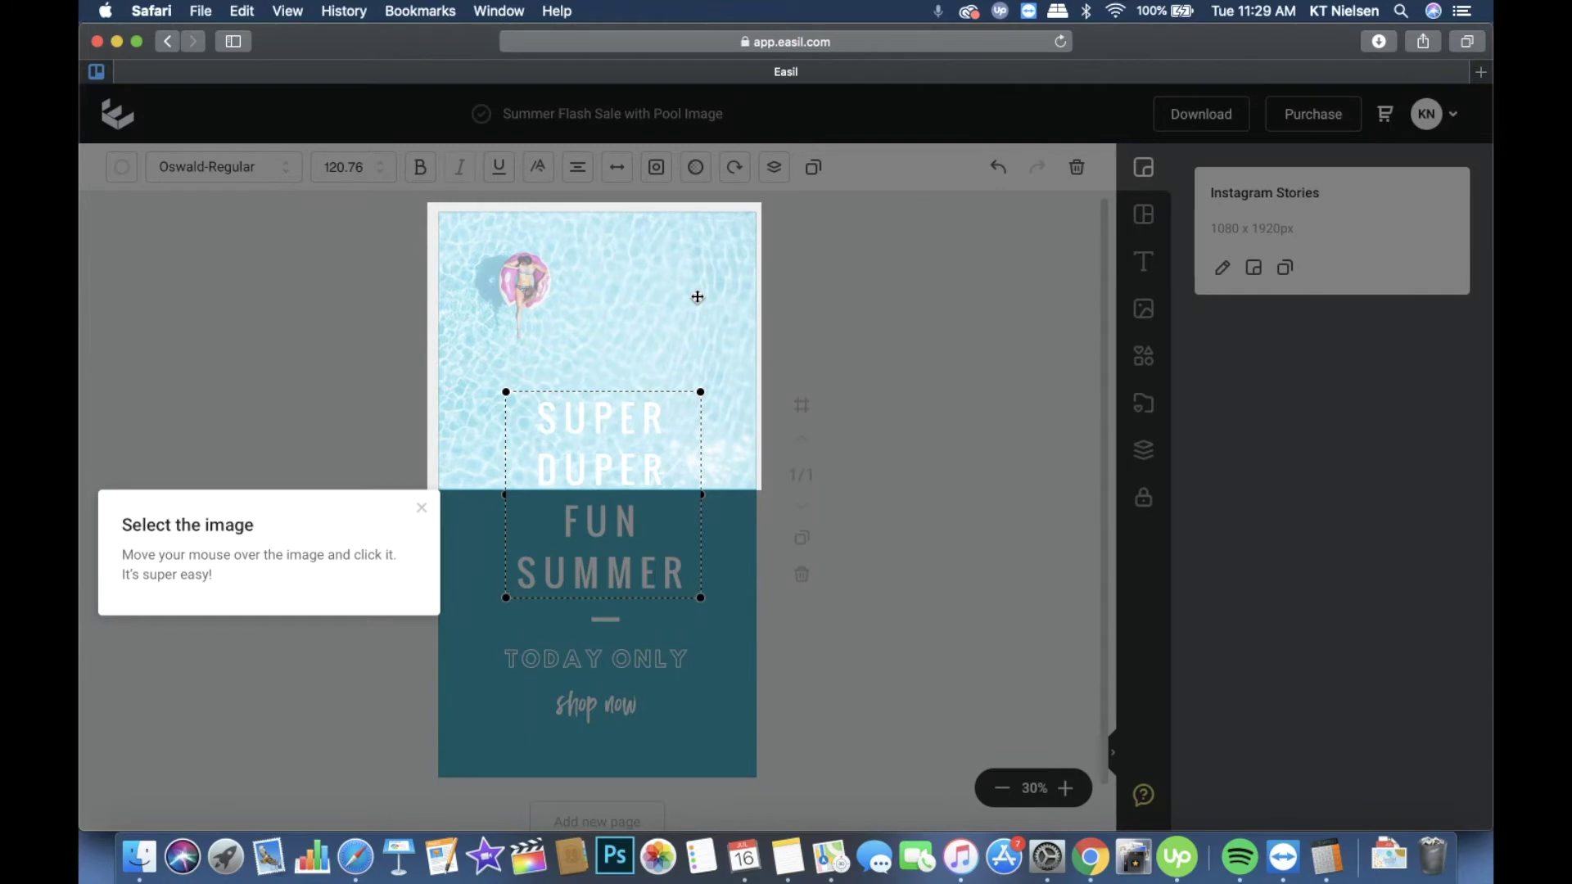
Step: Select the pool image and upload SSS_free_stock_1.jpg to the image library, finding it with a file search for "stock"
left_click(697, 297)
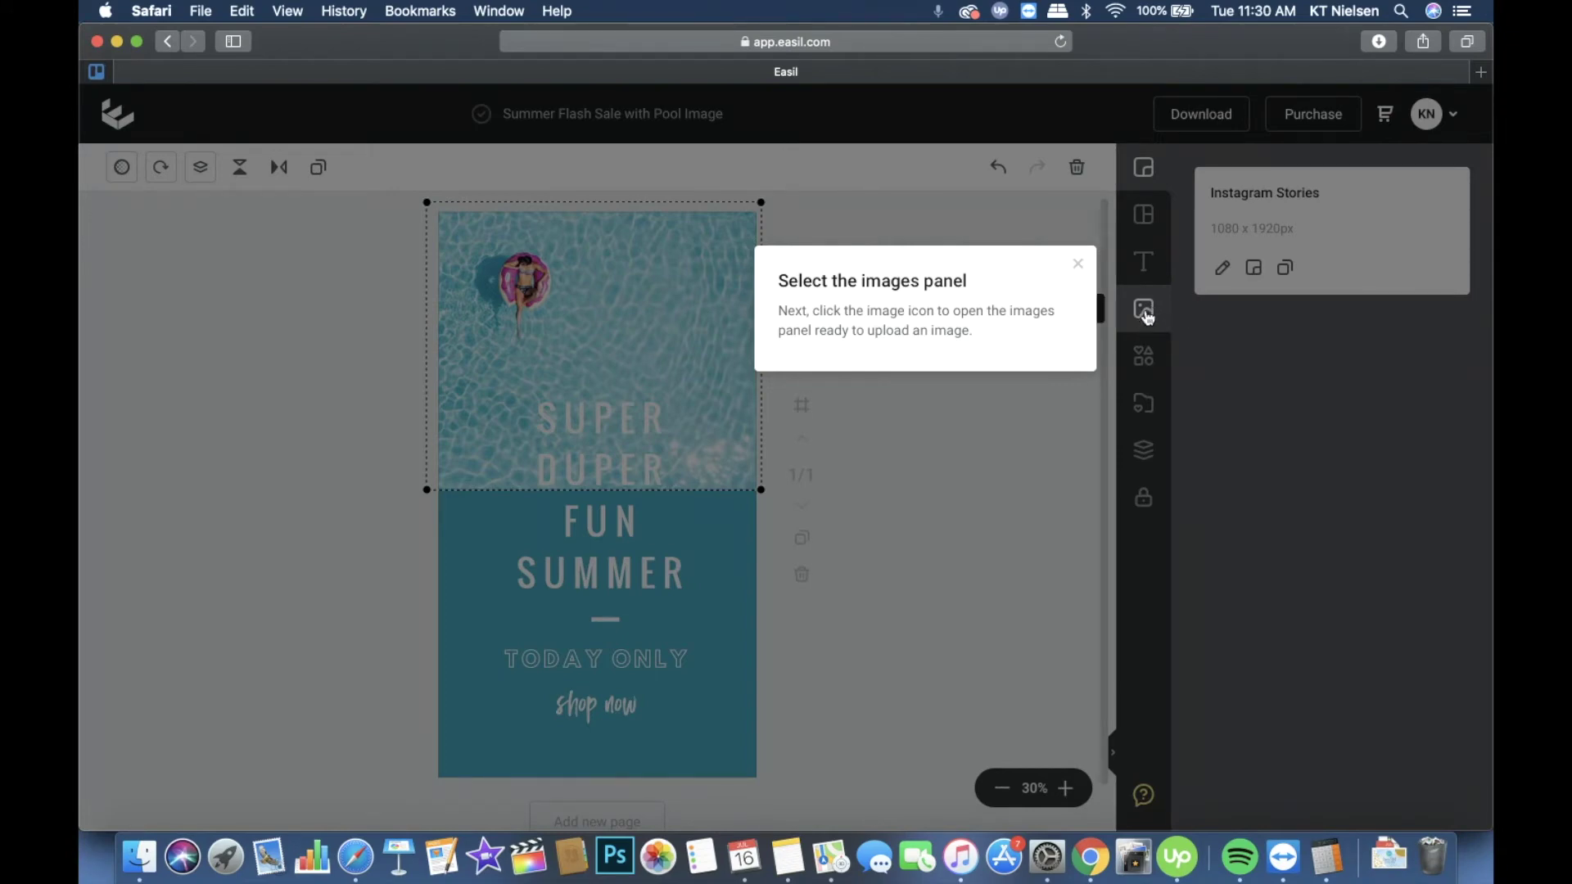
left_click(1144, 314)
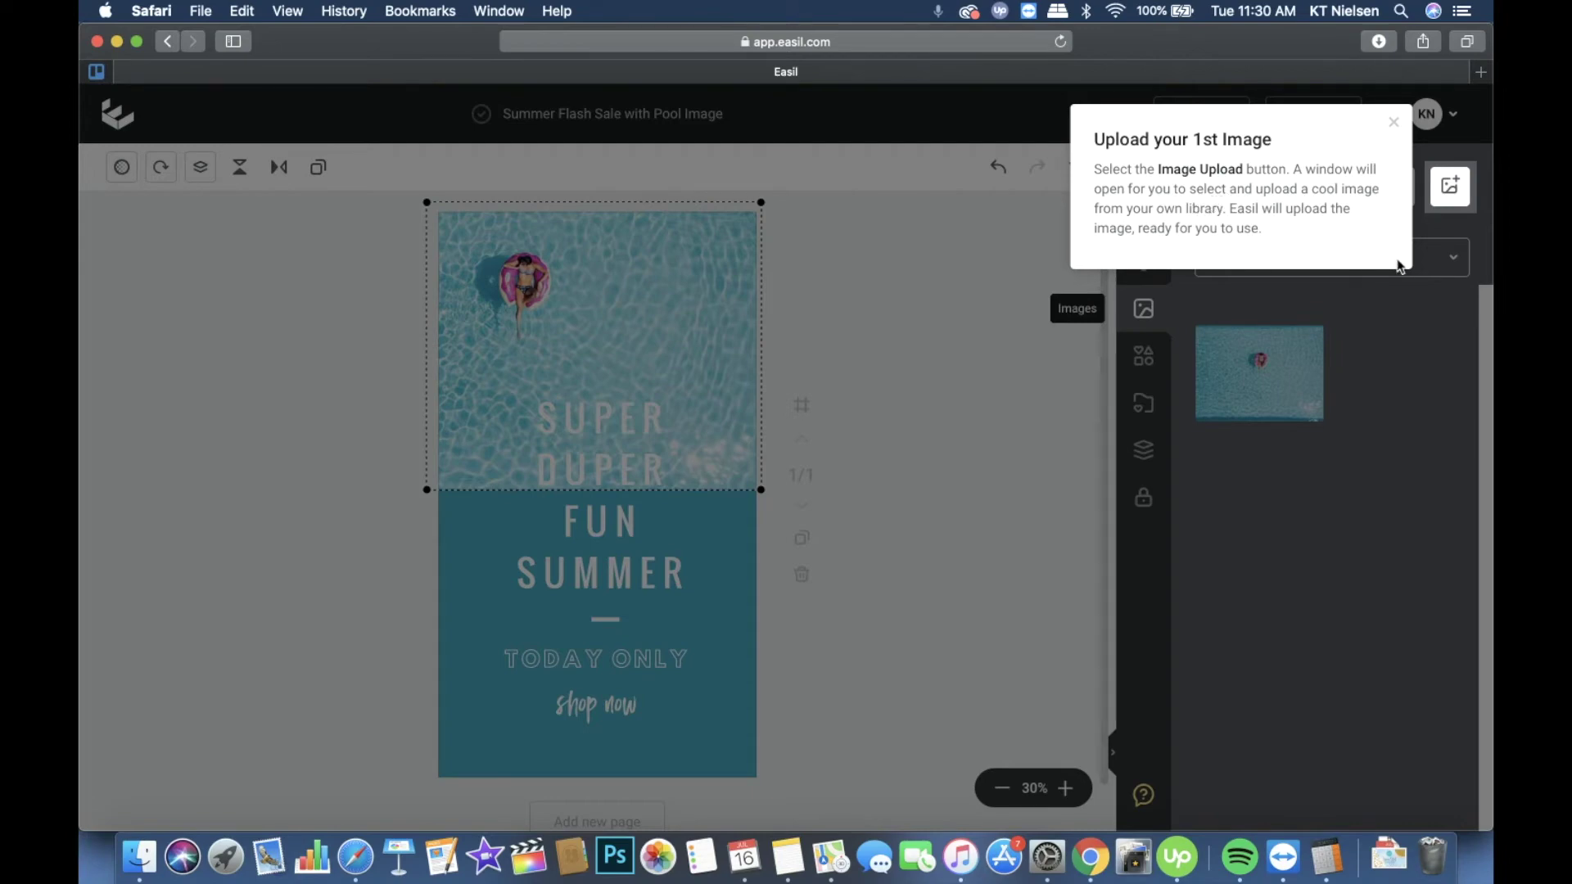
left_click(1453, 187)
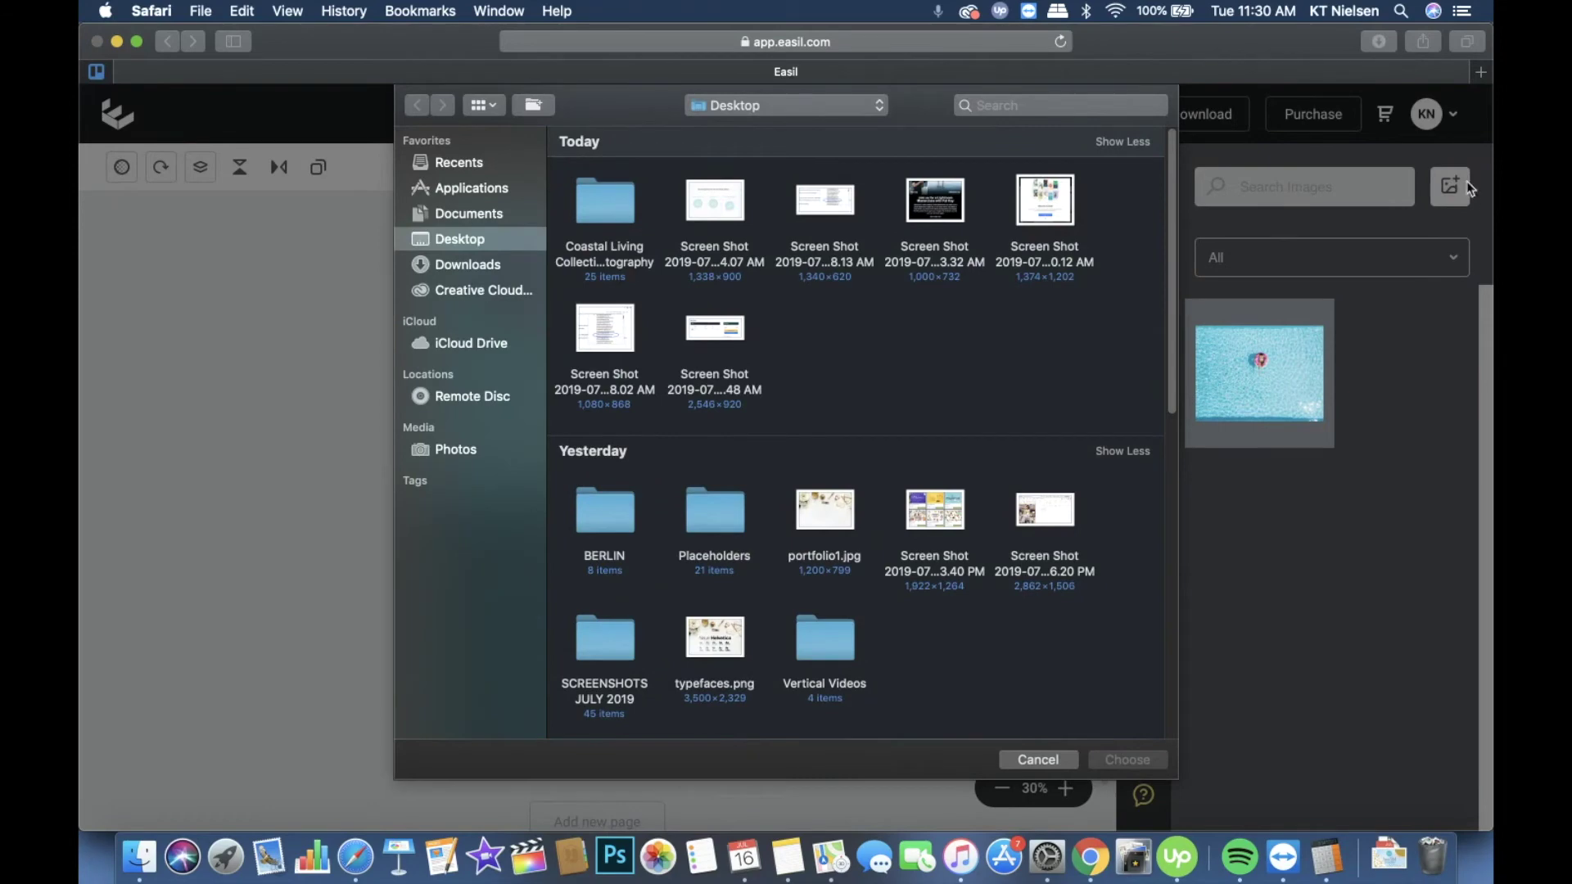
left_click(983, 110)
type("stock")
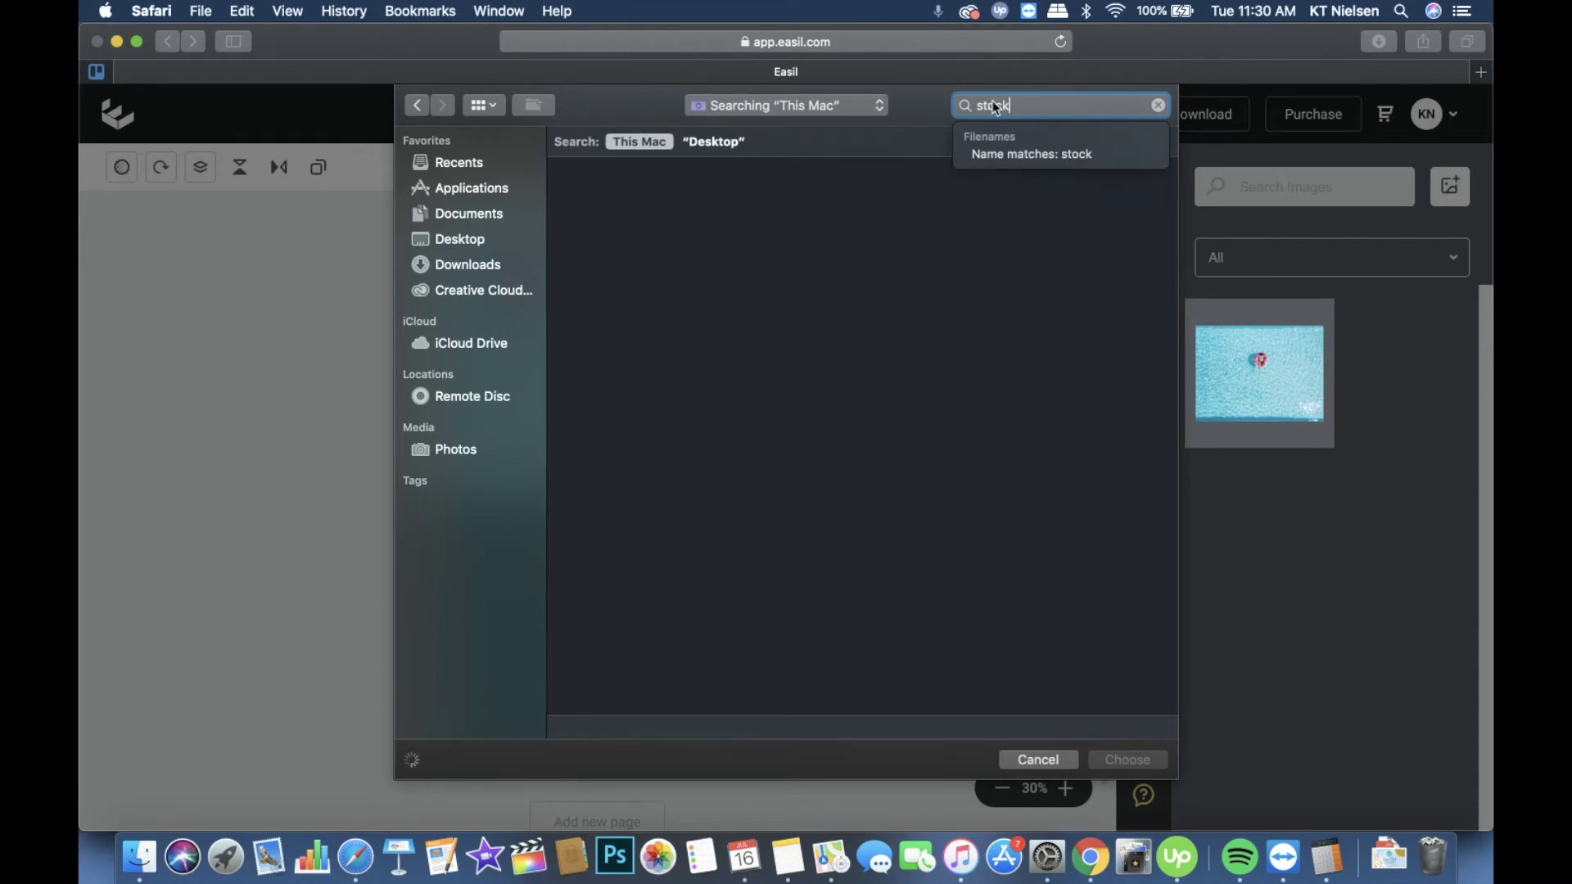
key("Return")
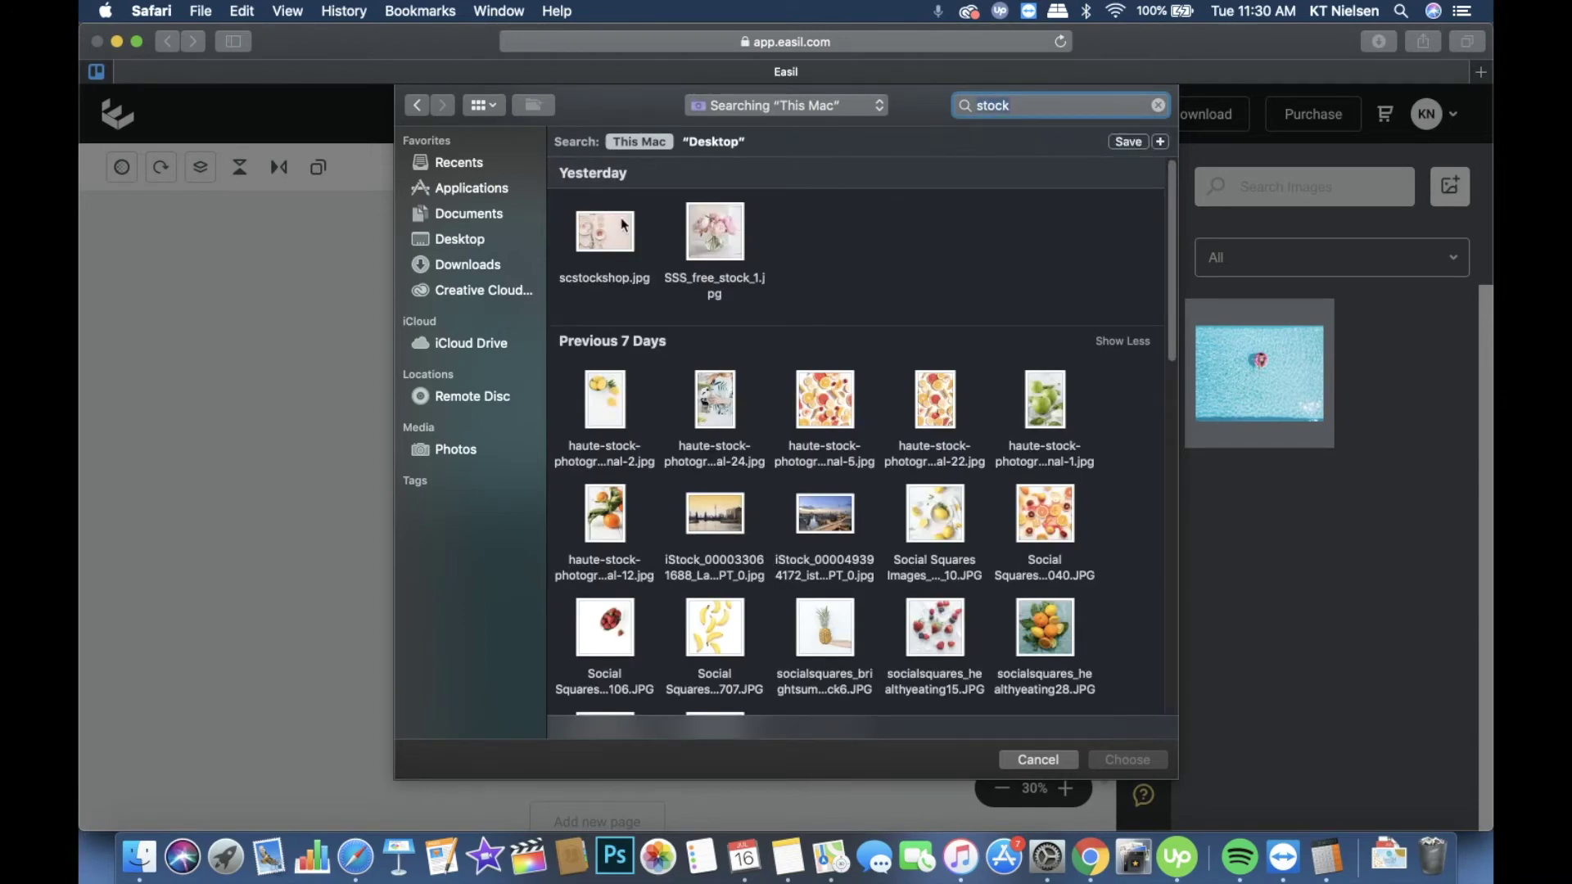
double_click(715, 233)
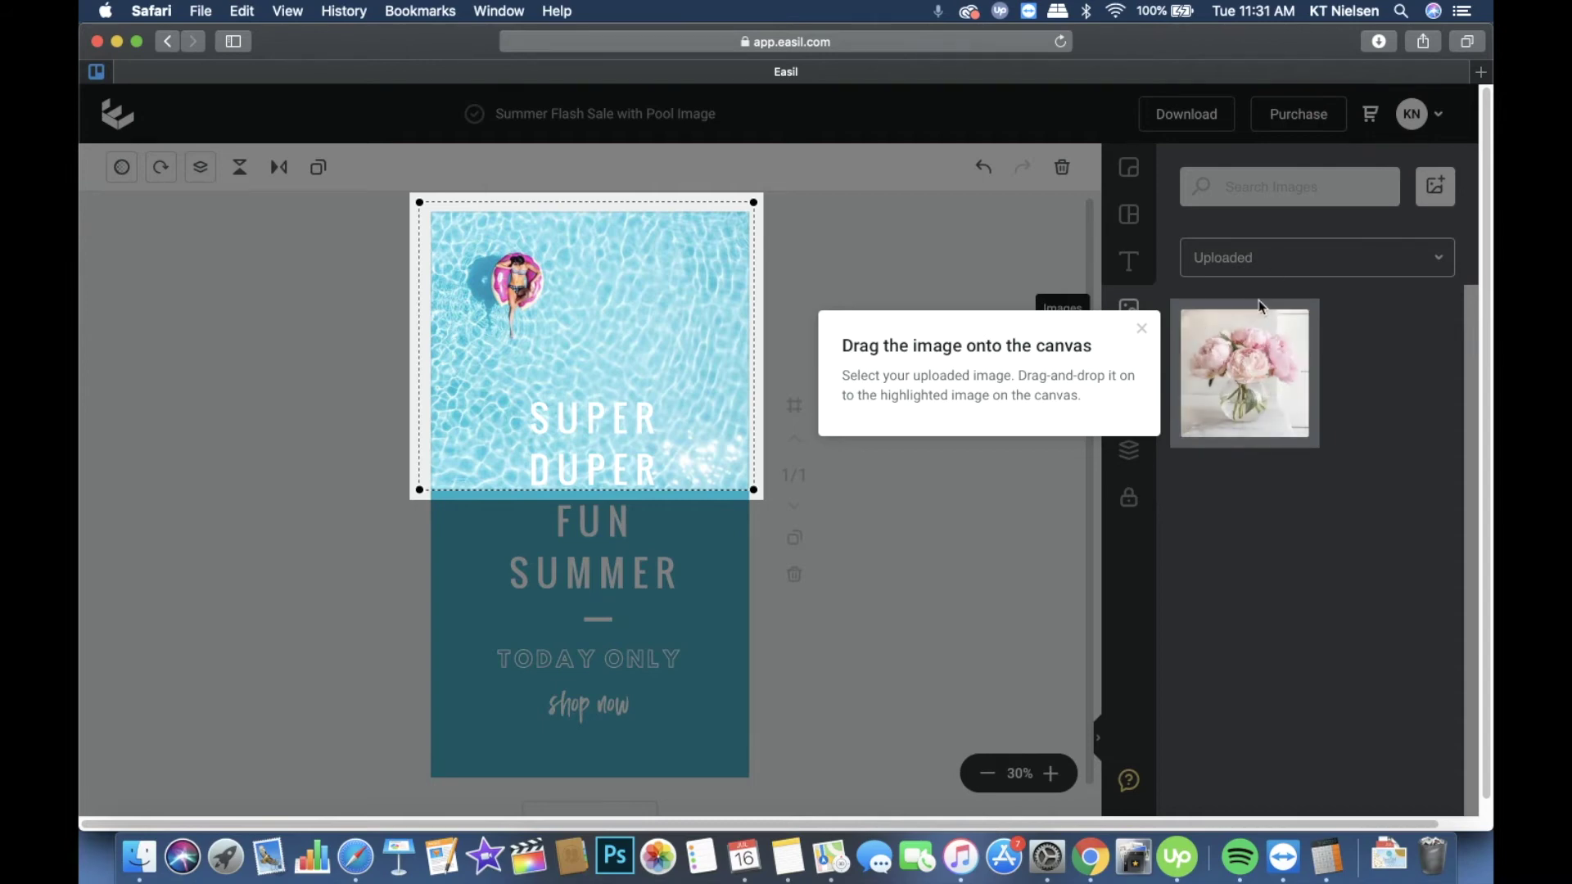
Step: Replace the pool image on the canvas with the uploaded peony photo and close the guided tour
left_click_drag(1254, 338, 548, 240)
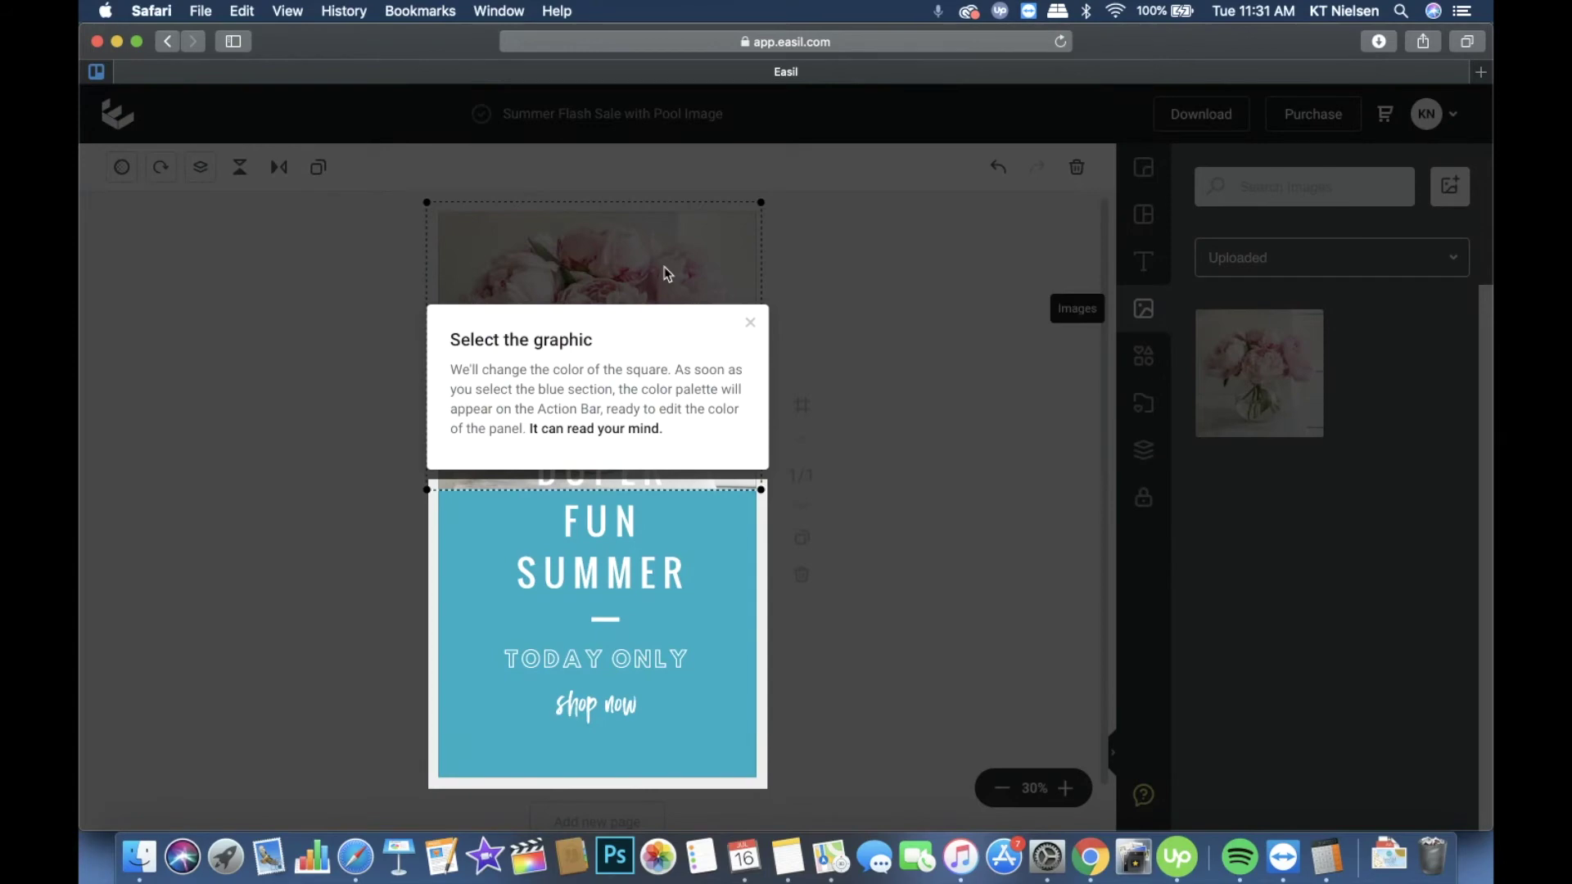
left_click(750, 326)
left_click(678, 434)
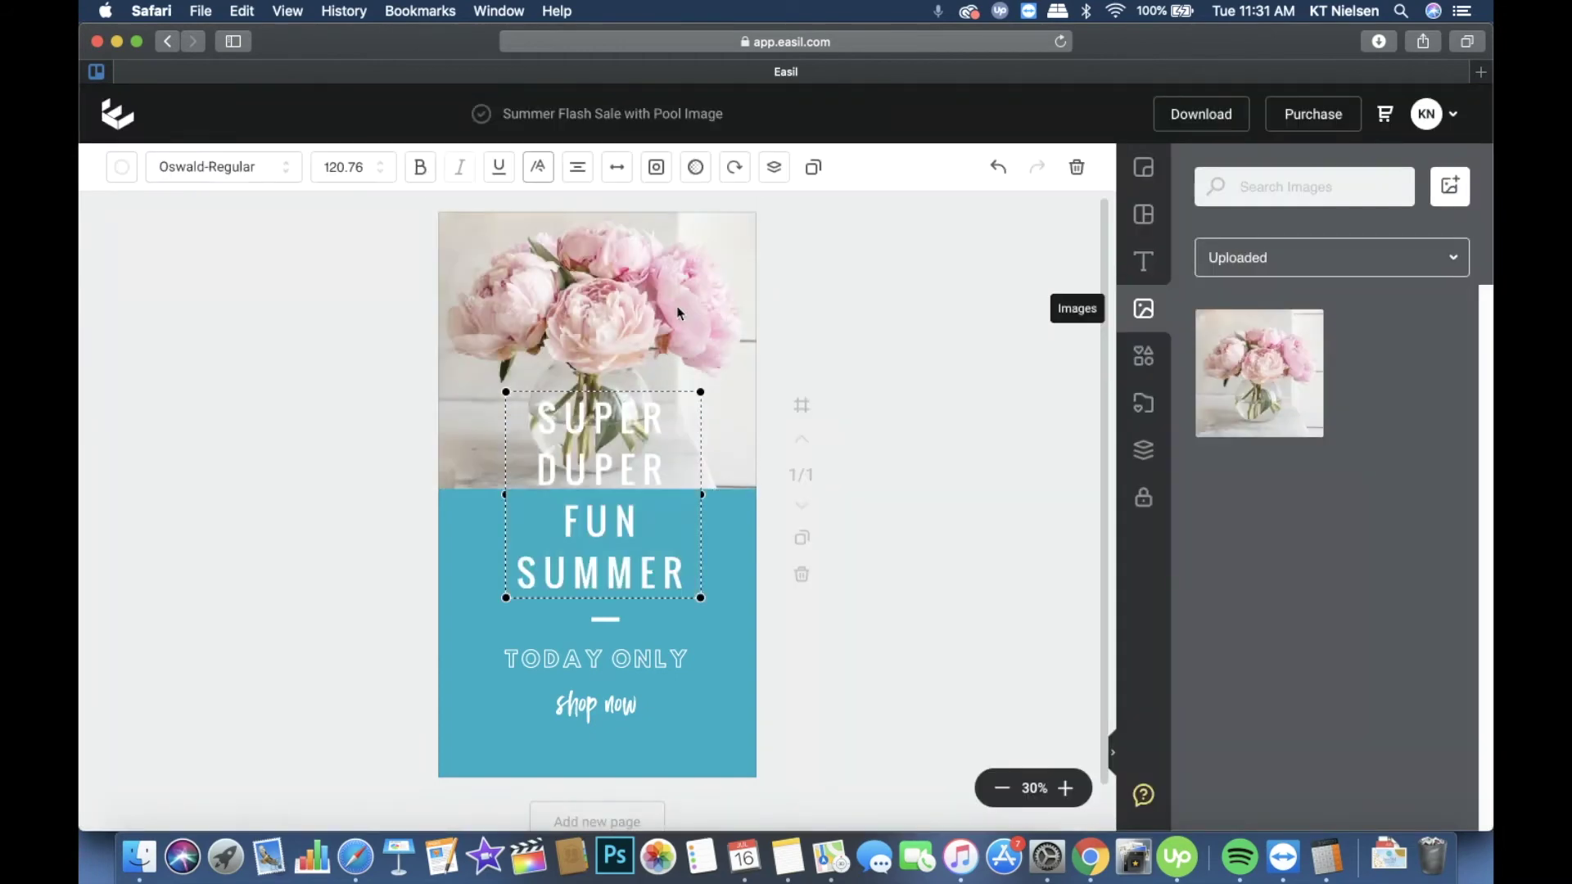
left_click(121, 167)
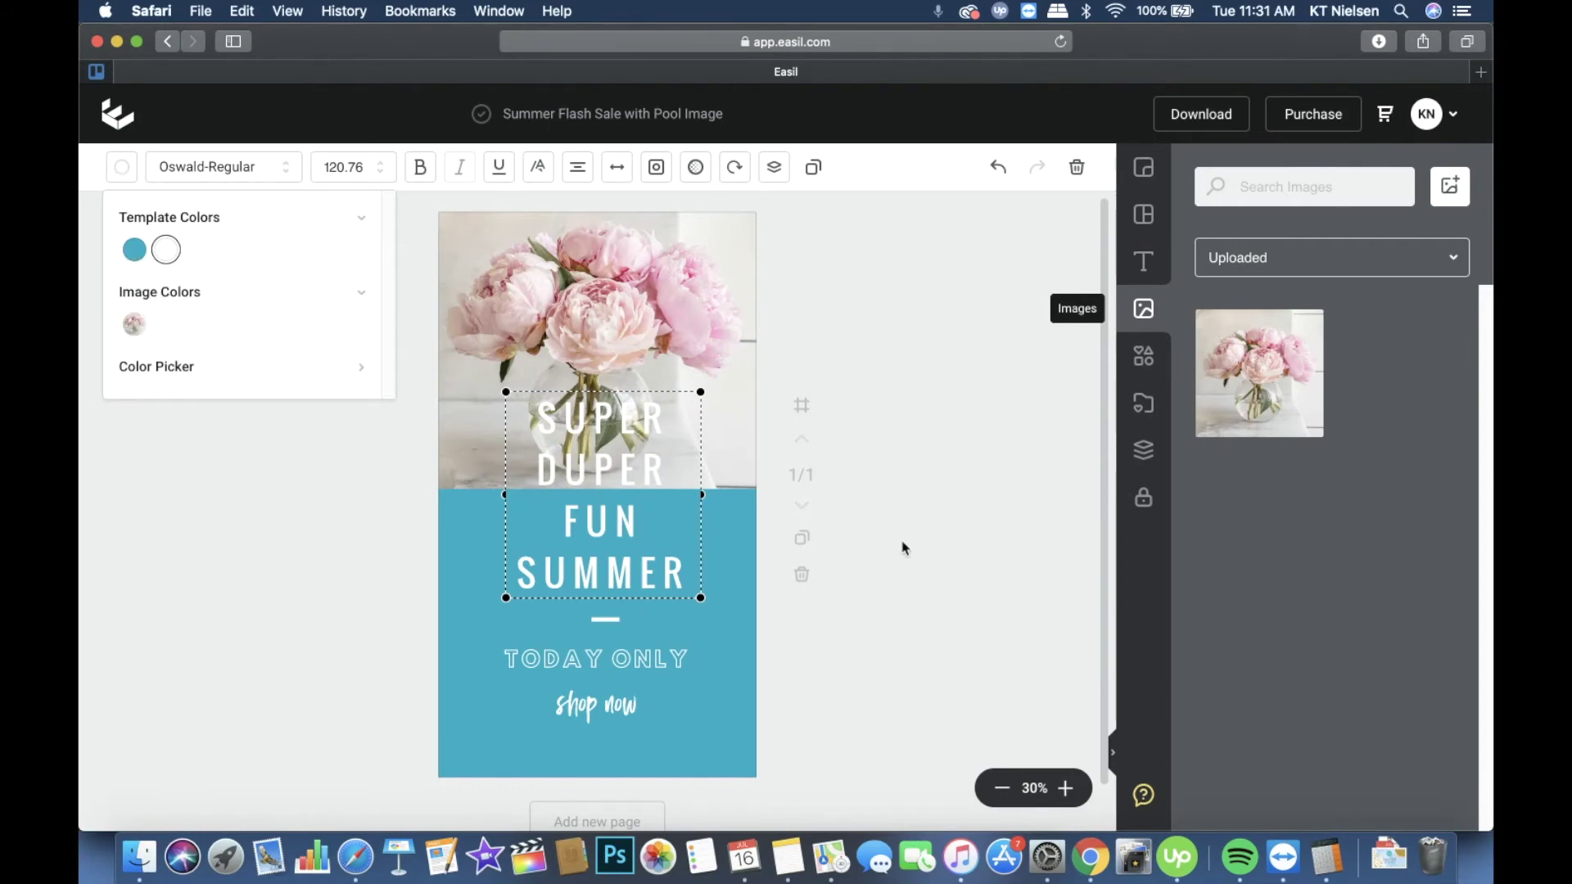
left_click(930, 517)
left_click(639, 438)
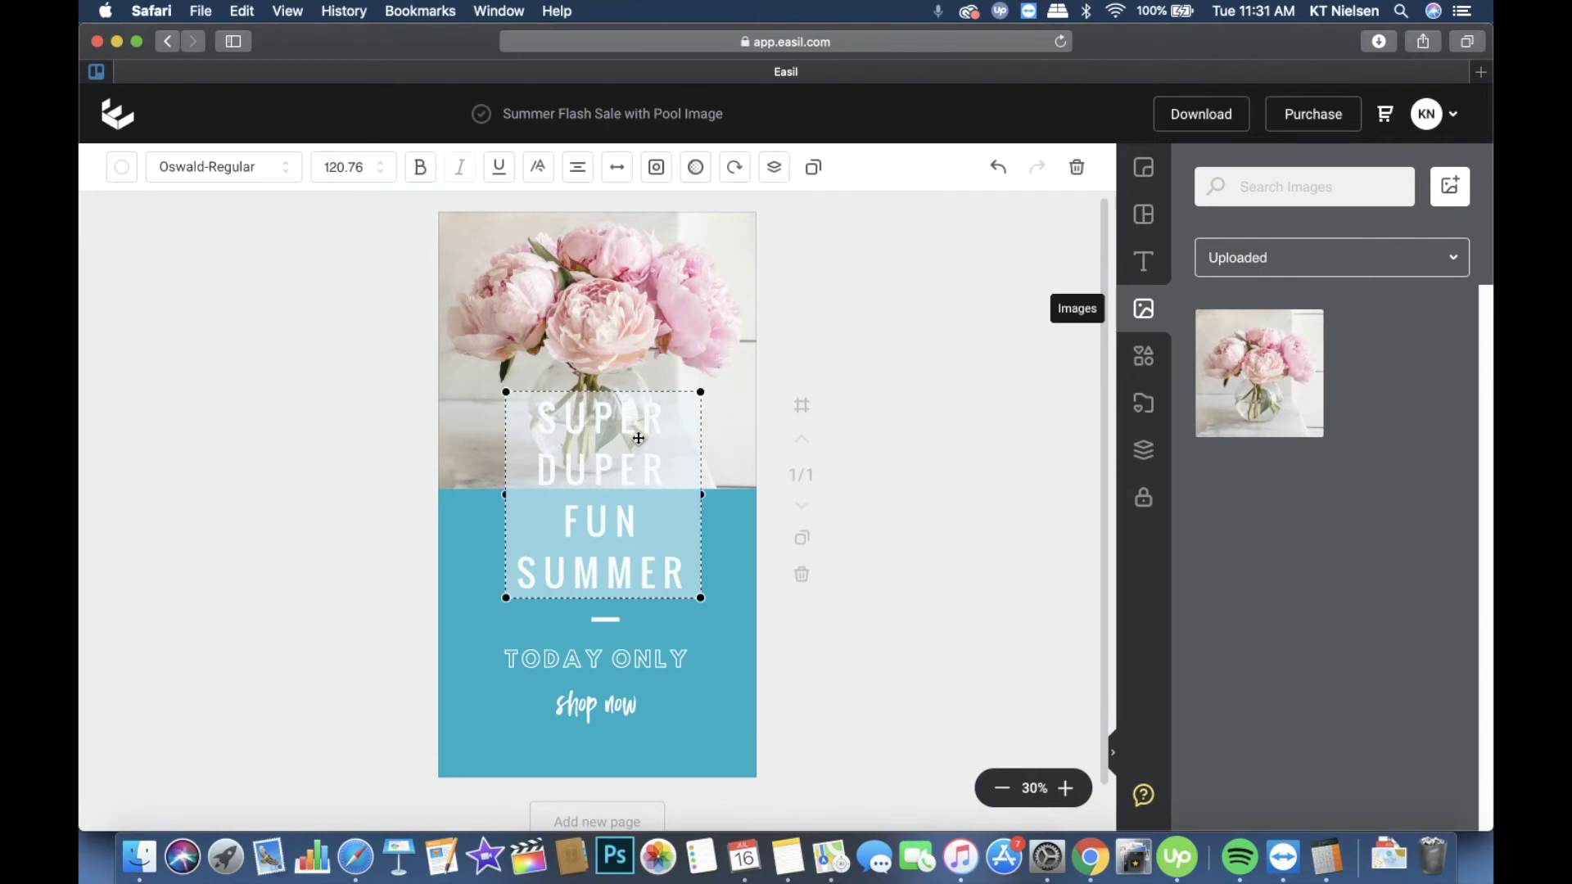
Step: Delete the "TODAY ONLY" text, the "shop now" text and the divider line, and move the headline down into the blue panel
left_click(635, 654)
key("BackSpace")
left_click(619, 706)
key("BackSpace")
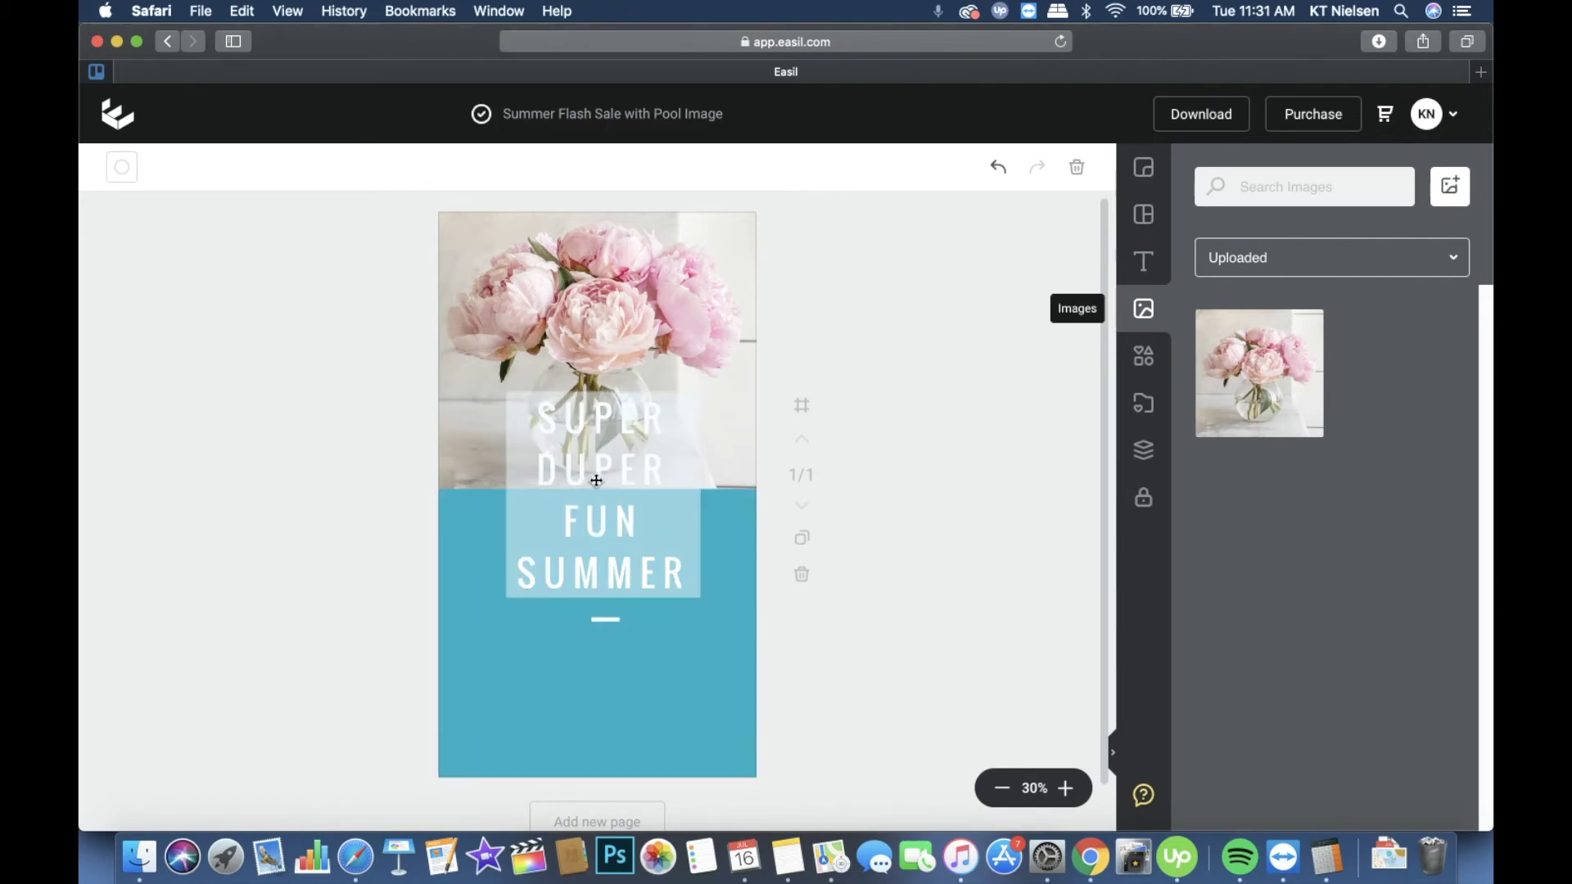
left_click(606, 623)
key("BackSpace")
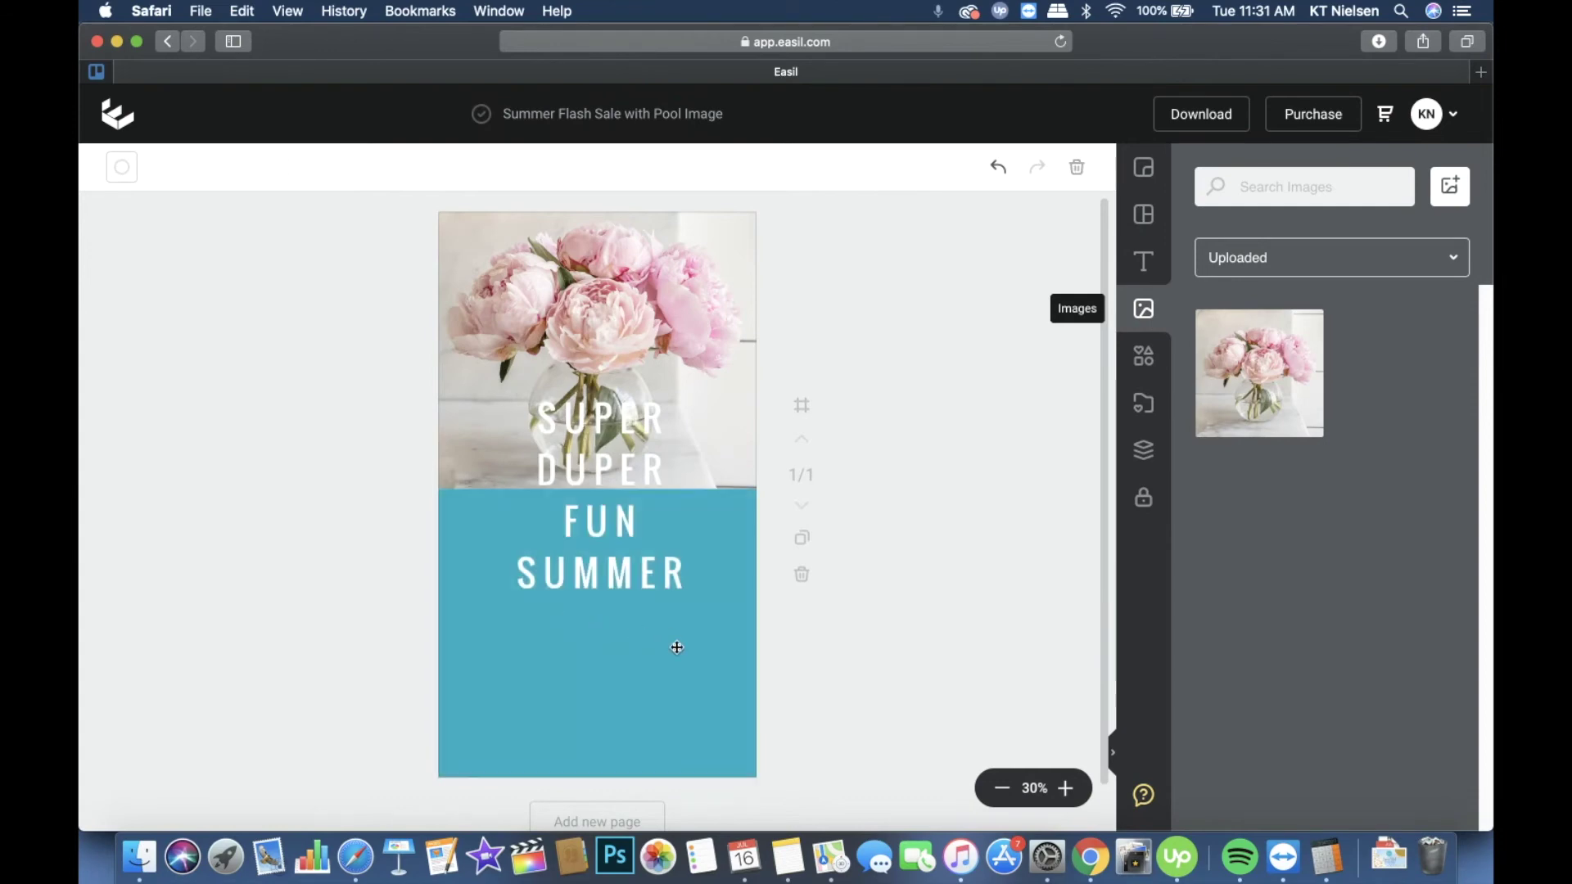
left_click_drag(607, 460, 607, 589)
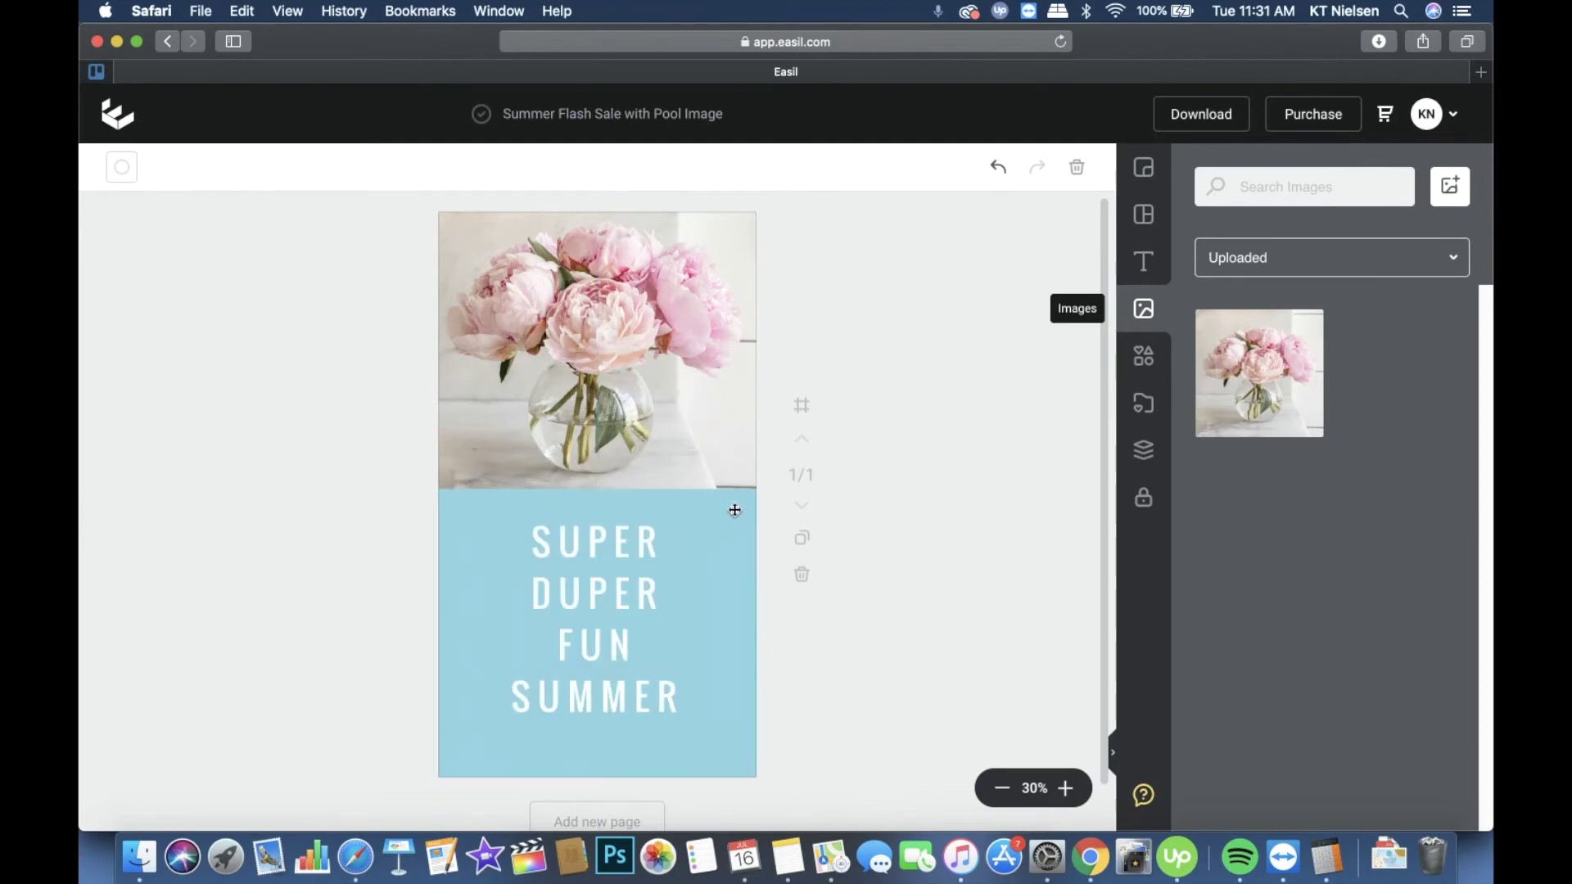
Step: Recolor the blue panel behind the headline to light pink, hex FFDDF4, with the color picker
left_click(734, 510)
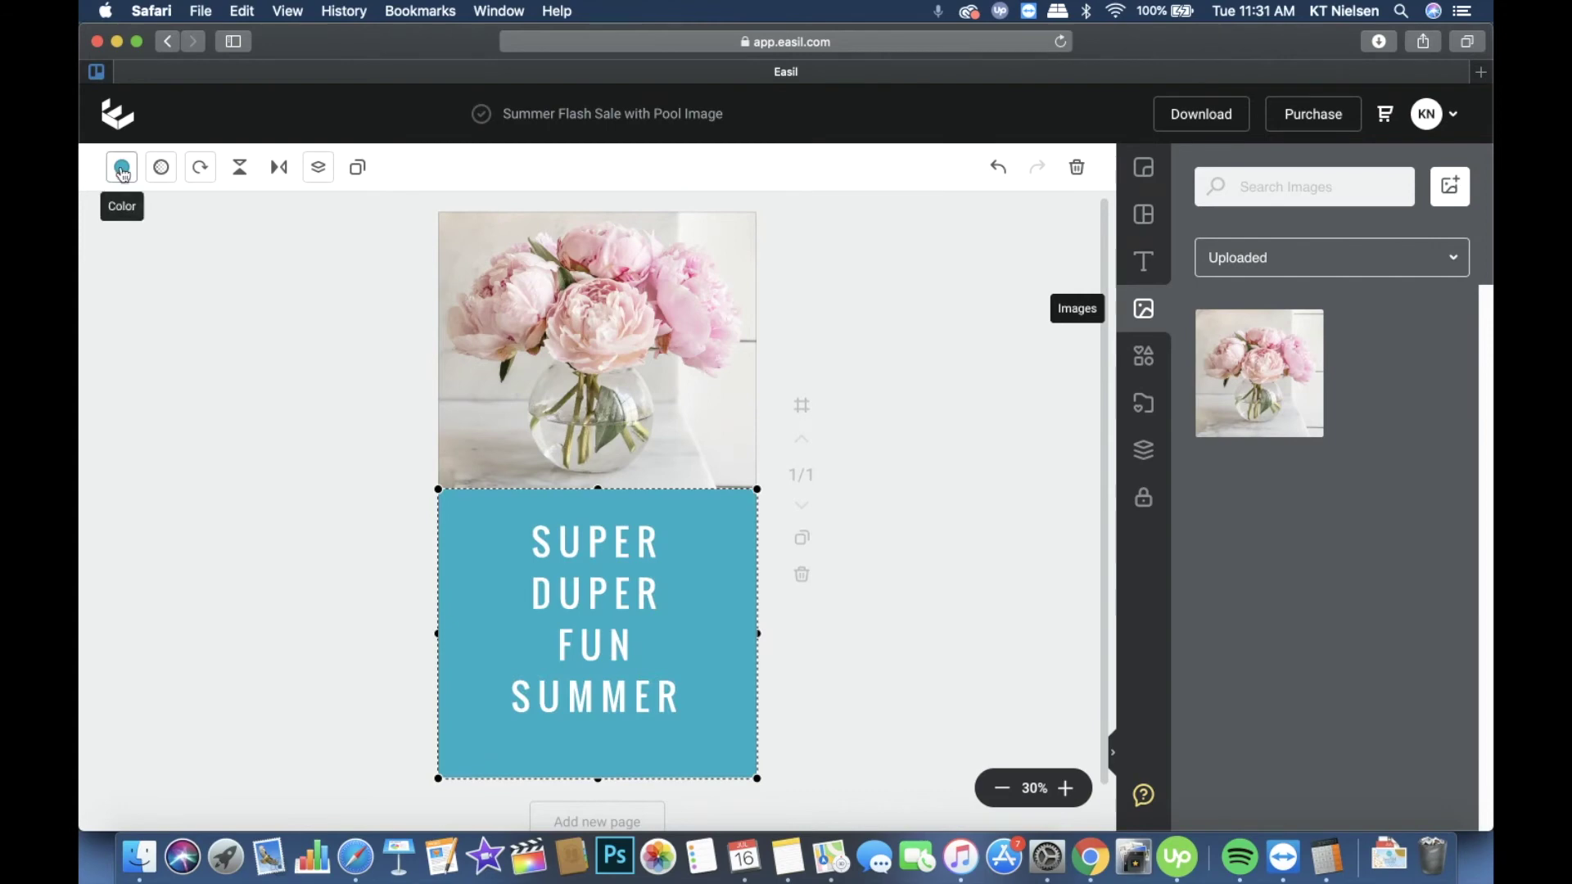
left_click(122, 170)
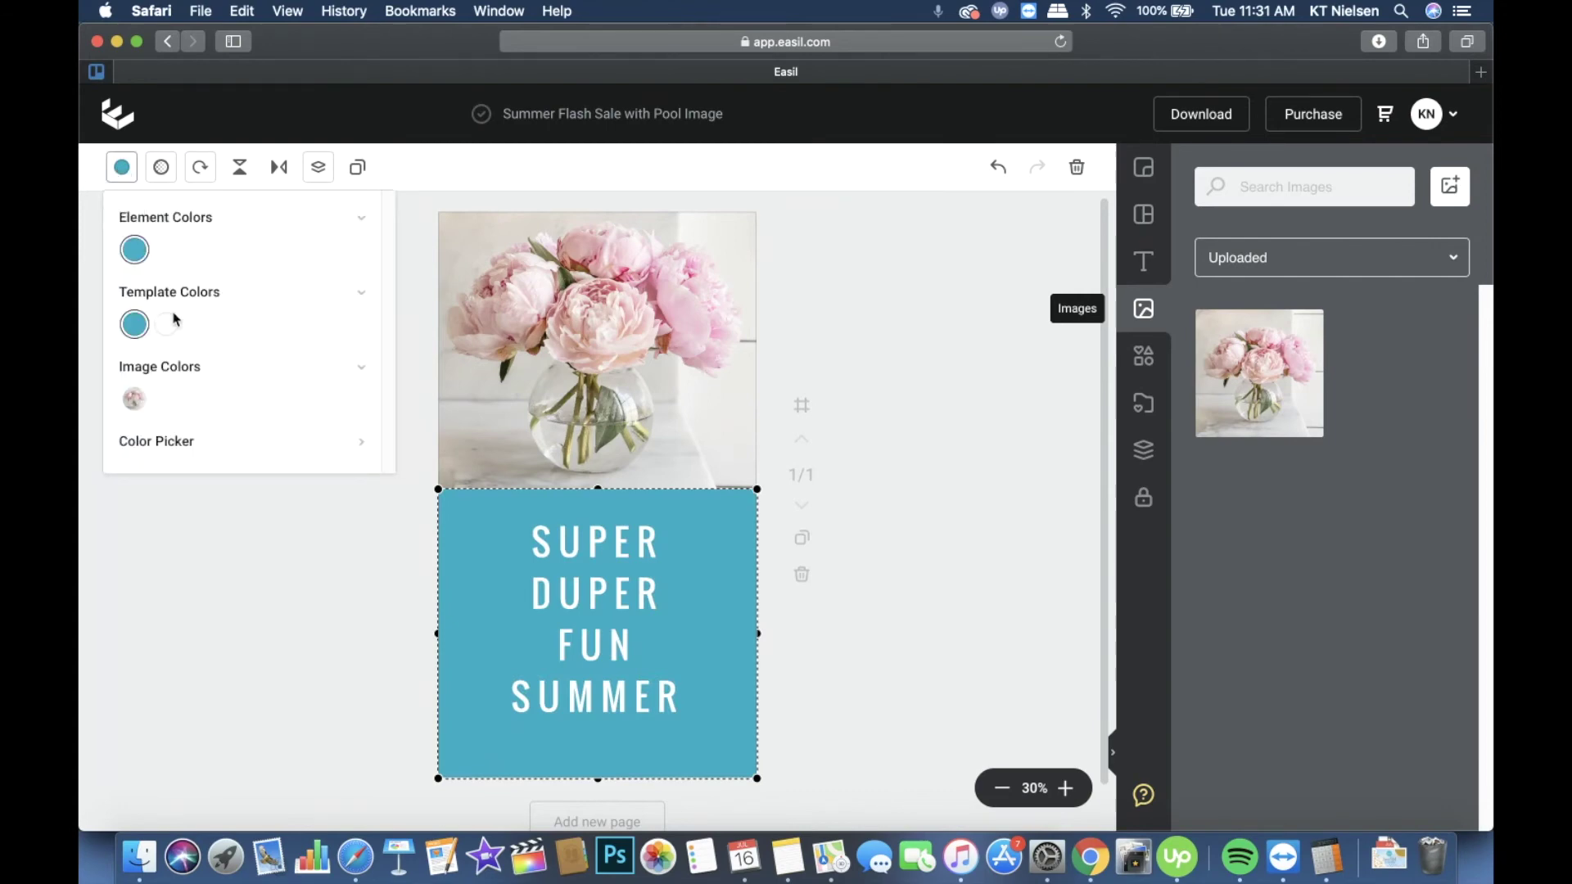
left_click(209, 442)
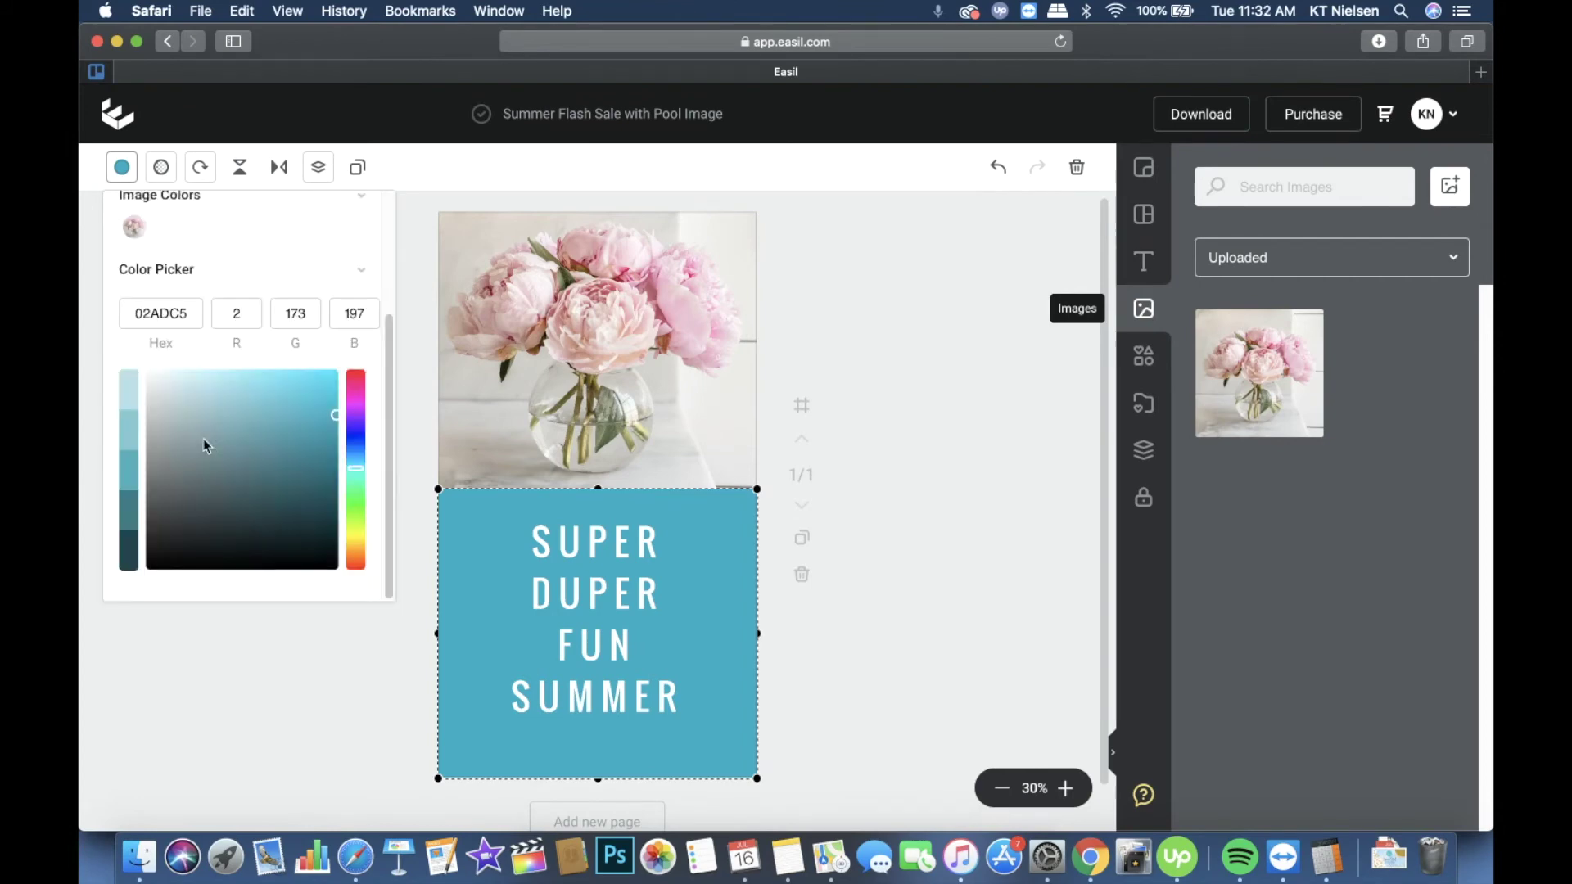
left_click(361, 411)
left_click(361, 400)
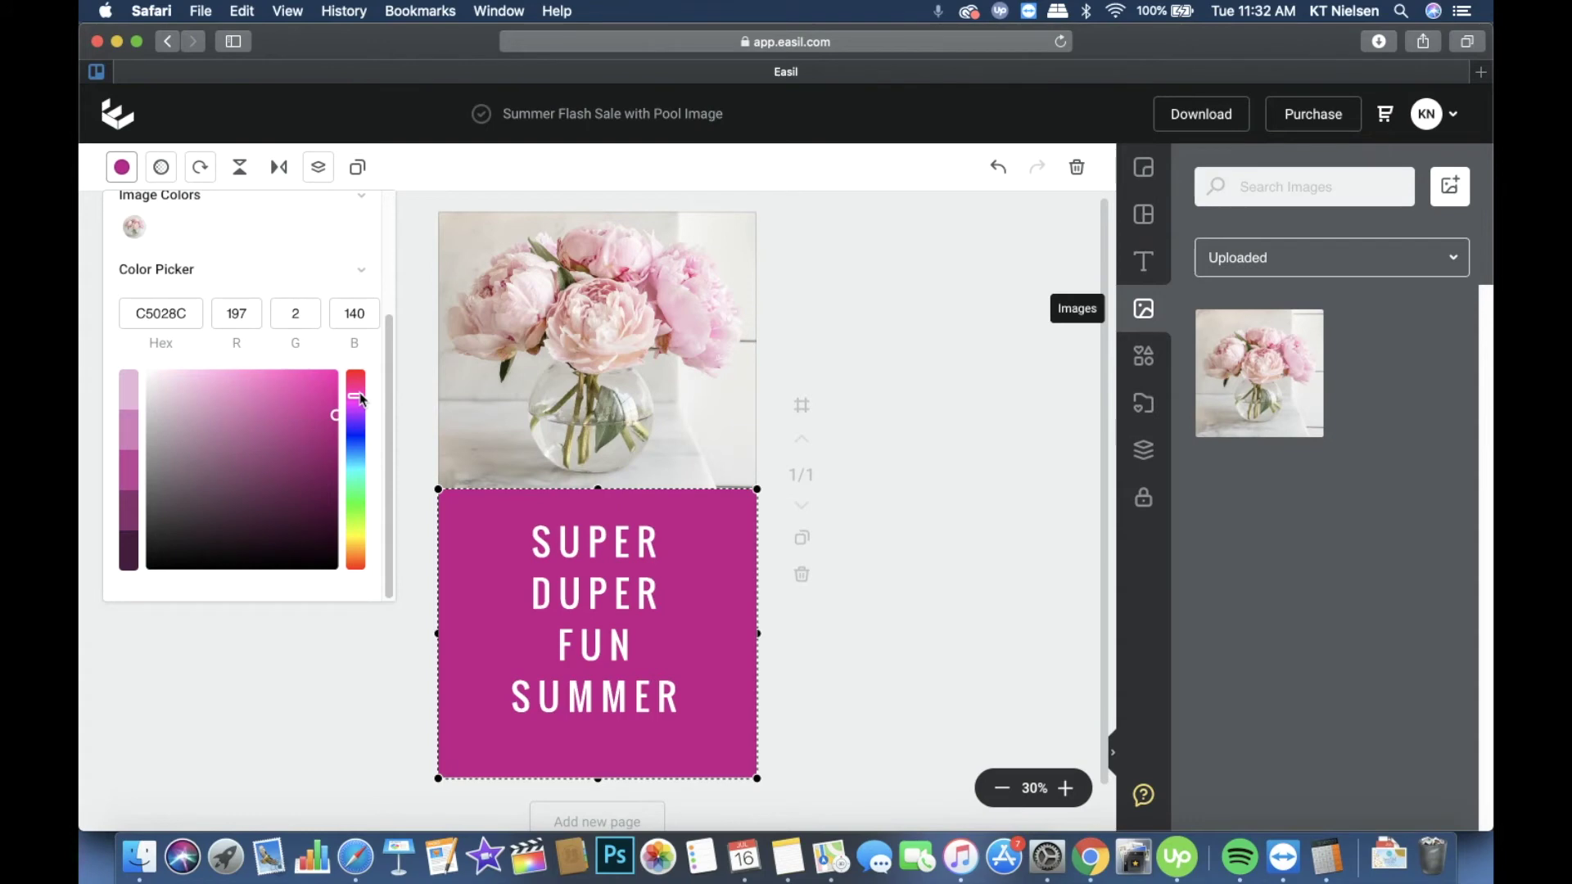
left_click(202, 377)
left_click_drag(200, 374, 173, 373)
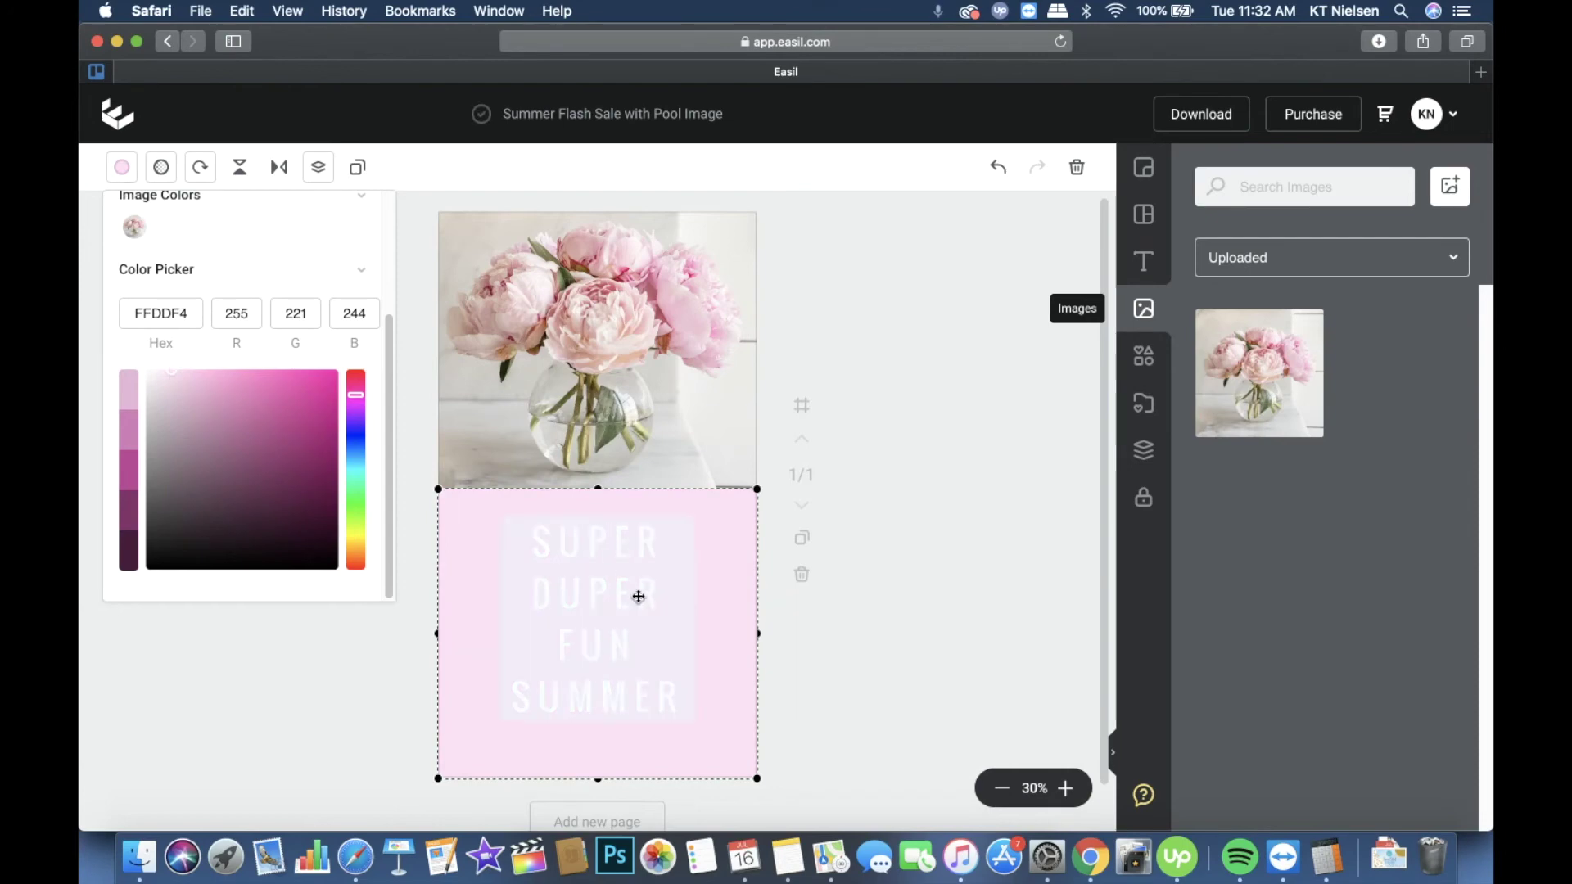
Step: Change the headline text color to dark grey, hex 312D2D, with the color picker
left_click(657, 576)
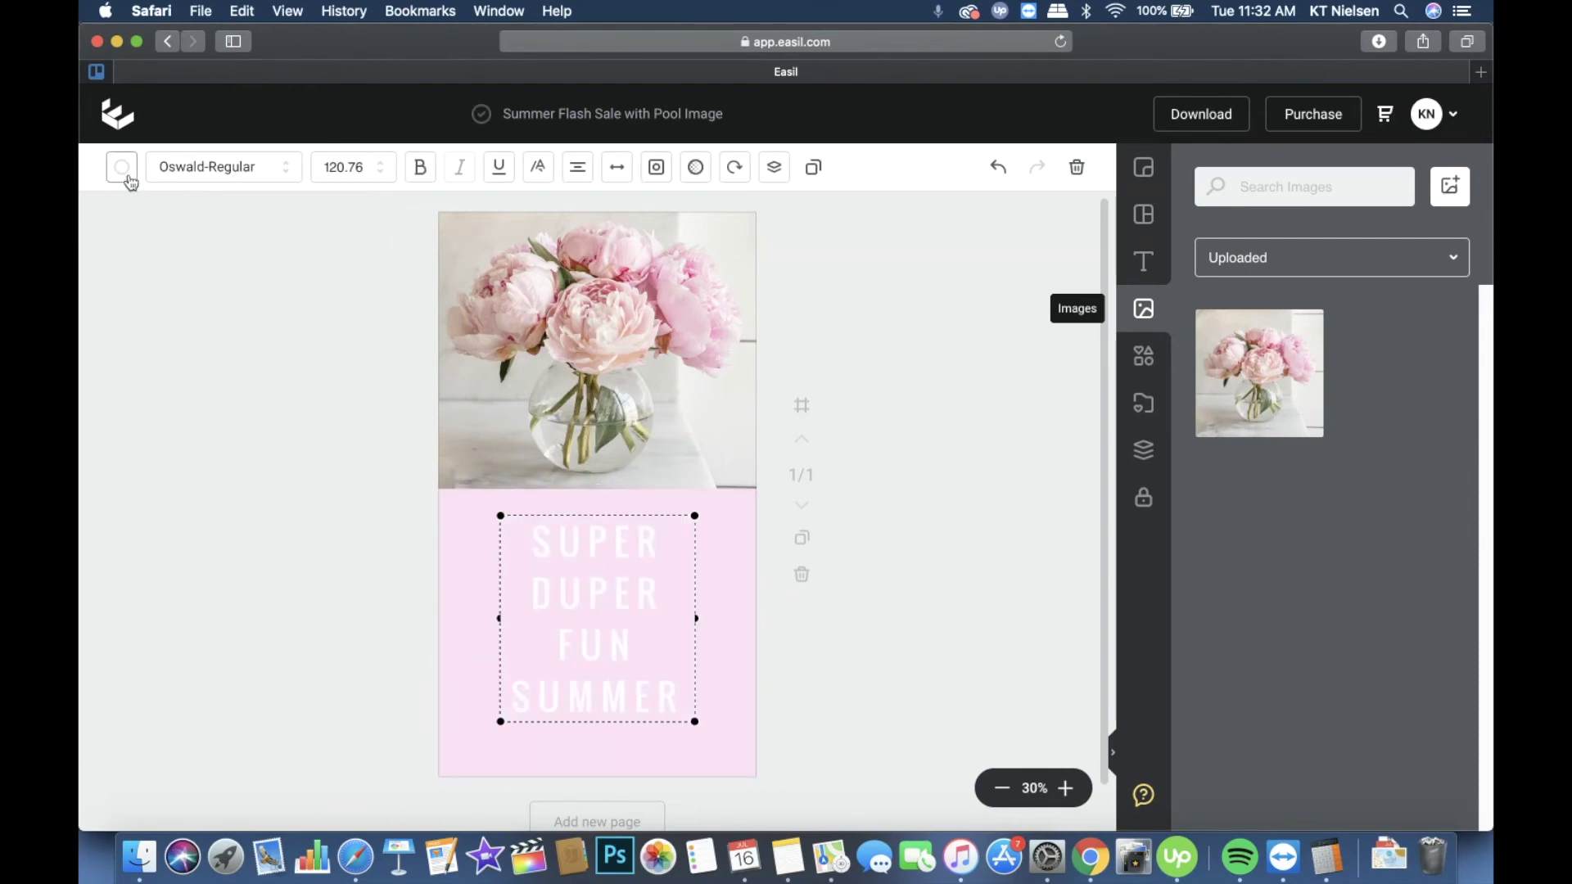
double_click(685, 689)
key("super+a")
left_click(121, 166)
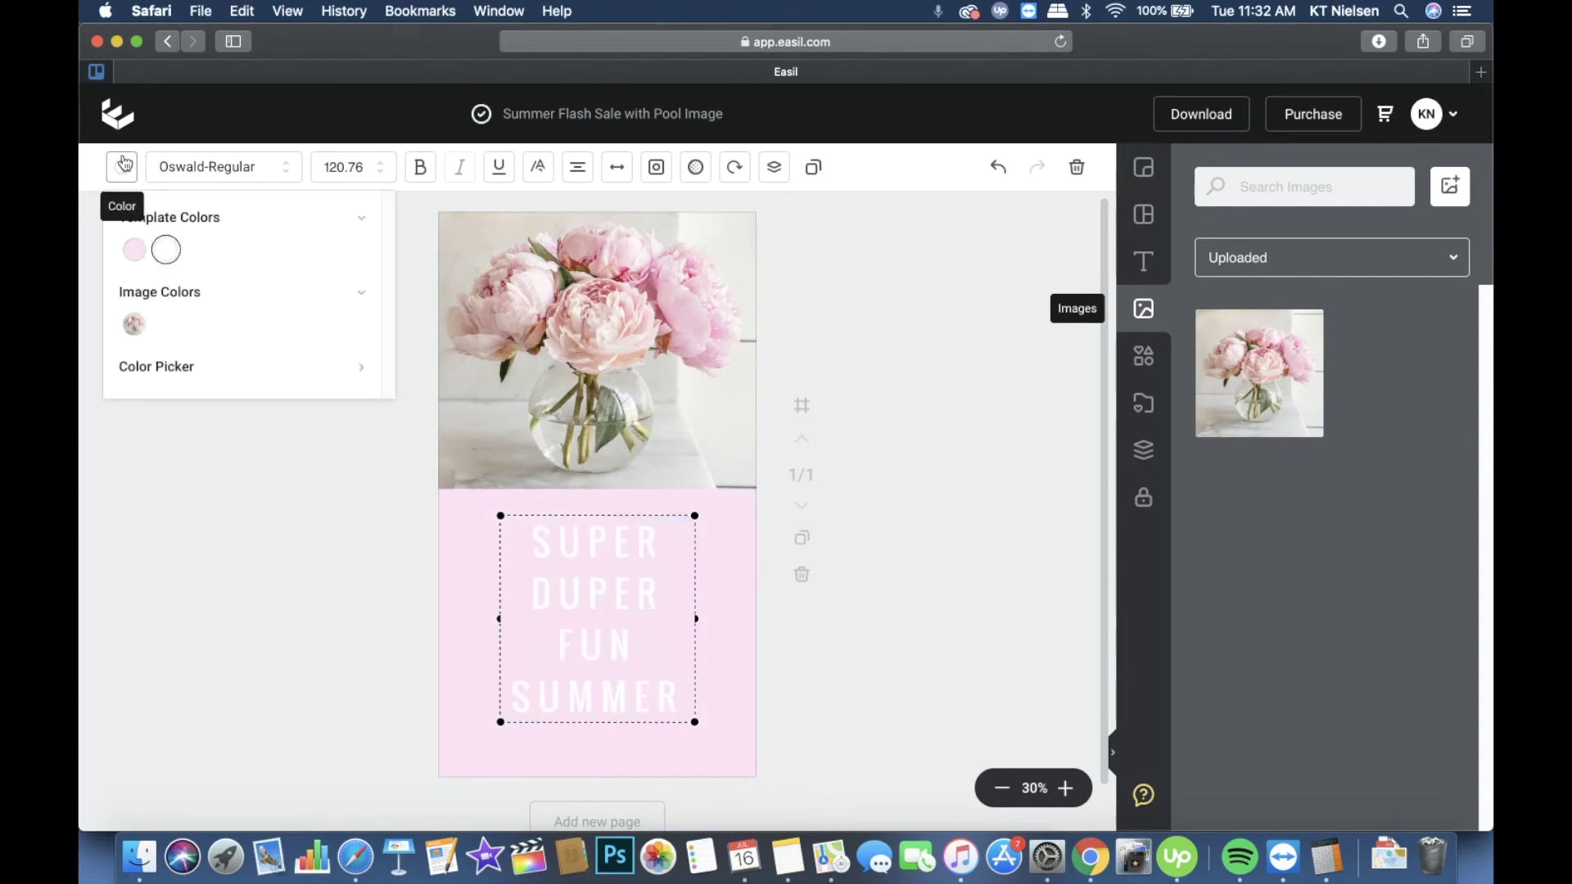
left_click(221, 376)
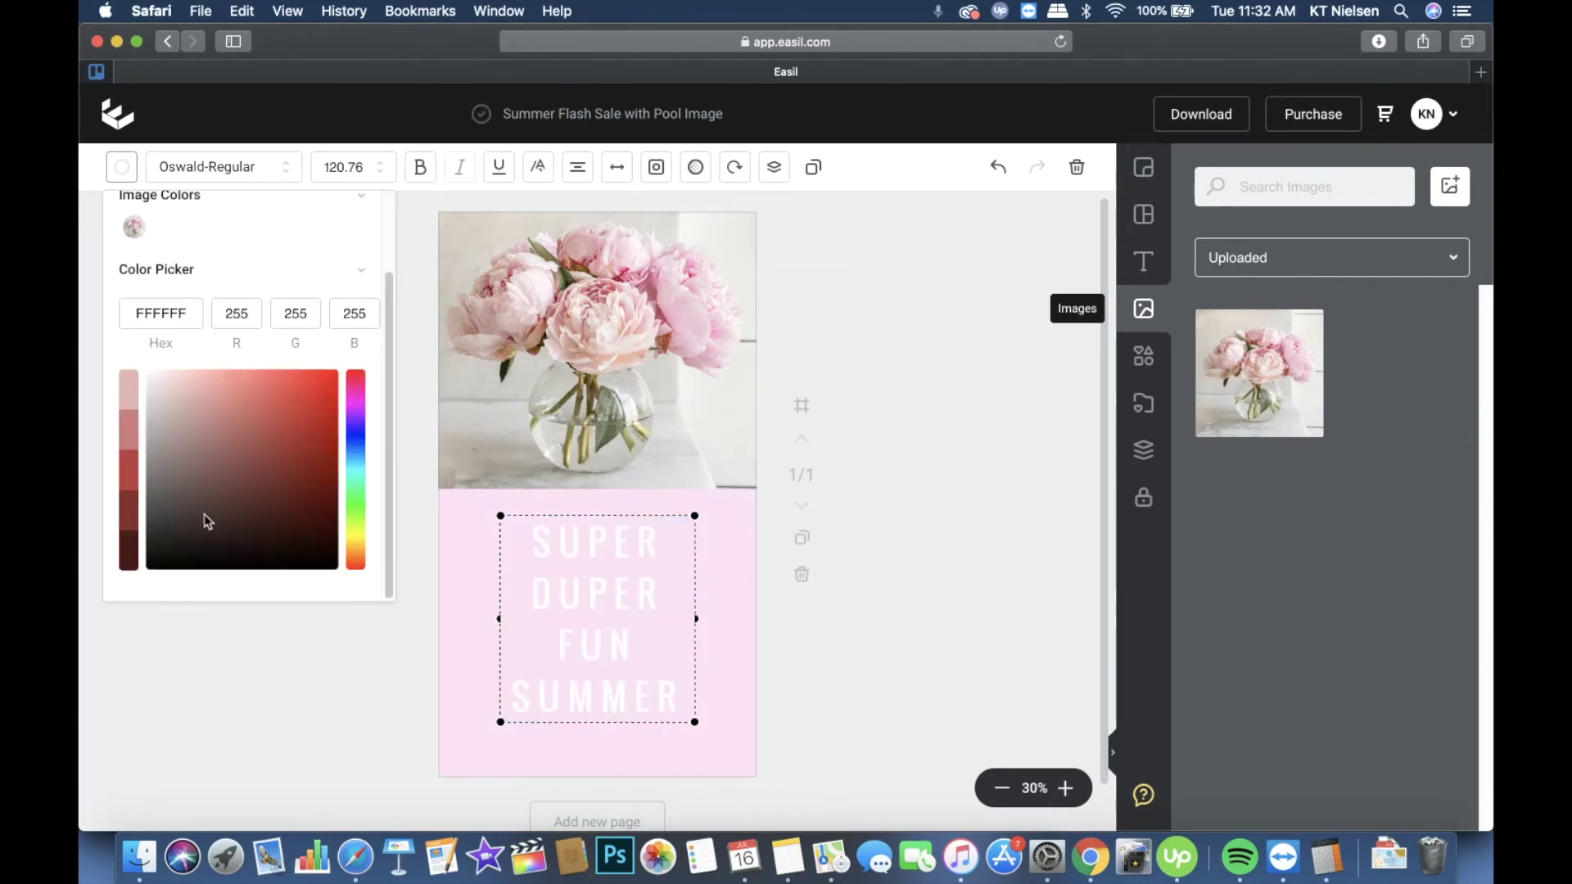
left_click(162, 536)
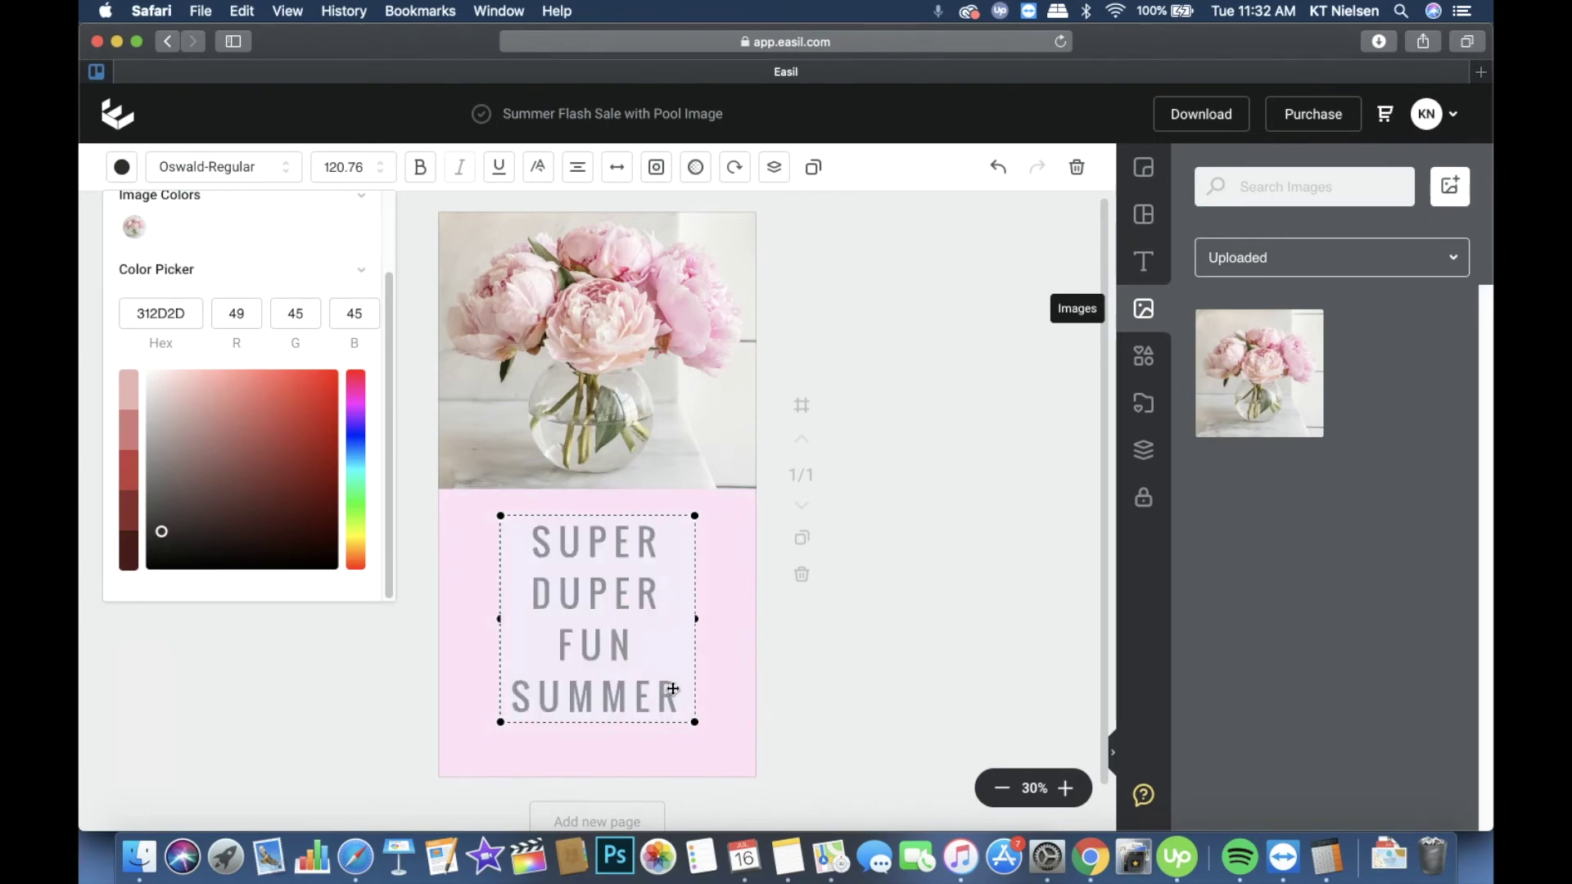
Step: Replace the headline text in the pink panel with "BLOOMIN' PEONY IN THE SPRING"
left_click(673, 689)
left_click_drag(673, 689, 543, 538)
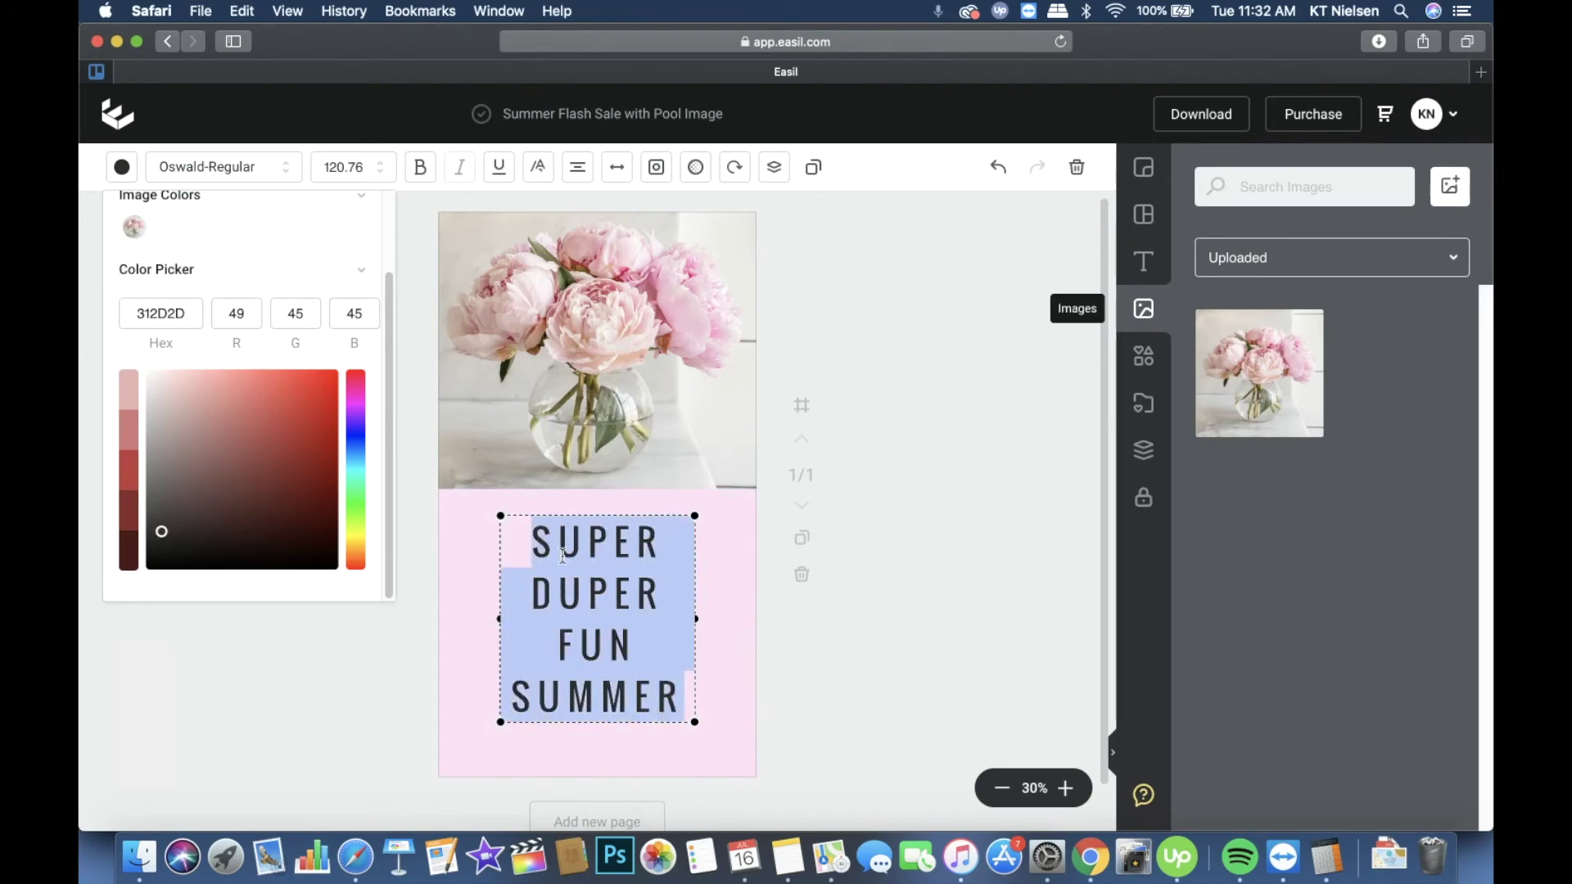
type("B")
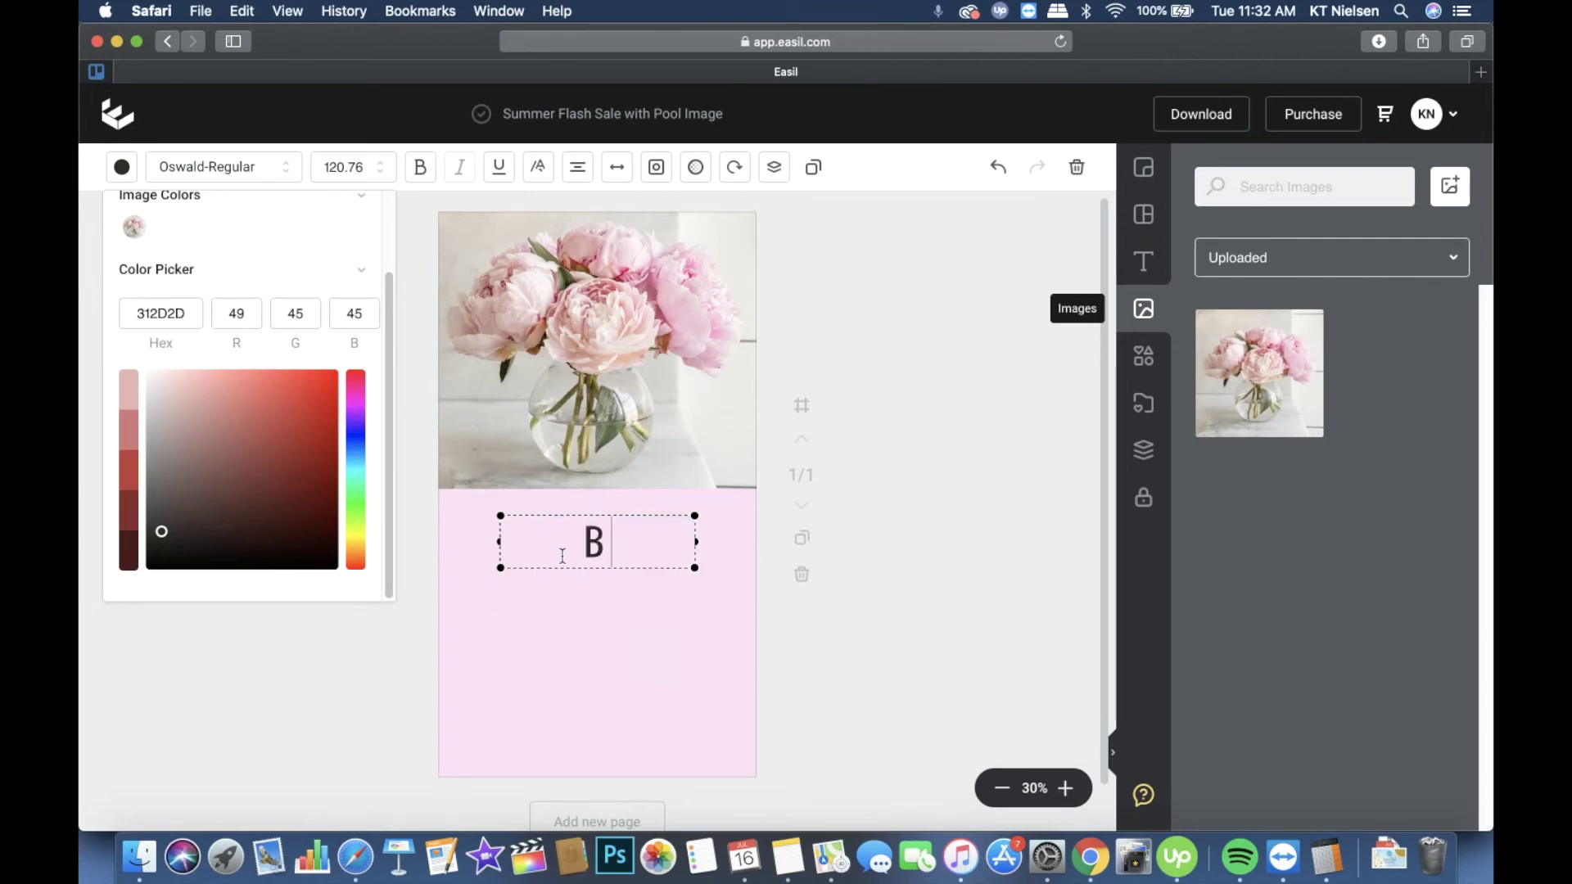
type("LOOMIN'")
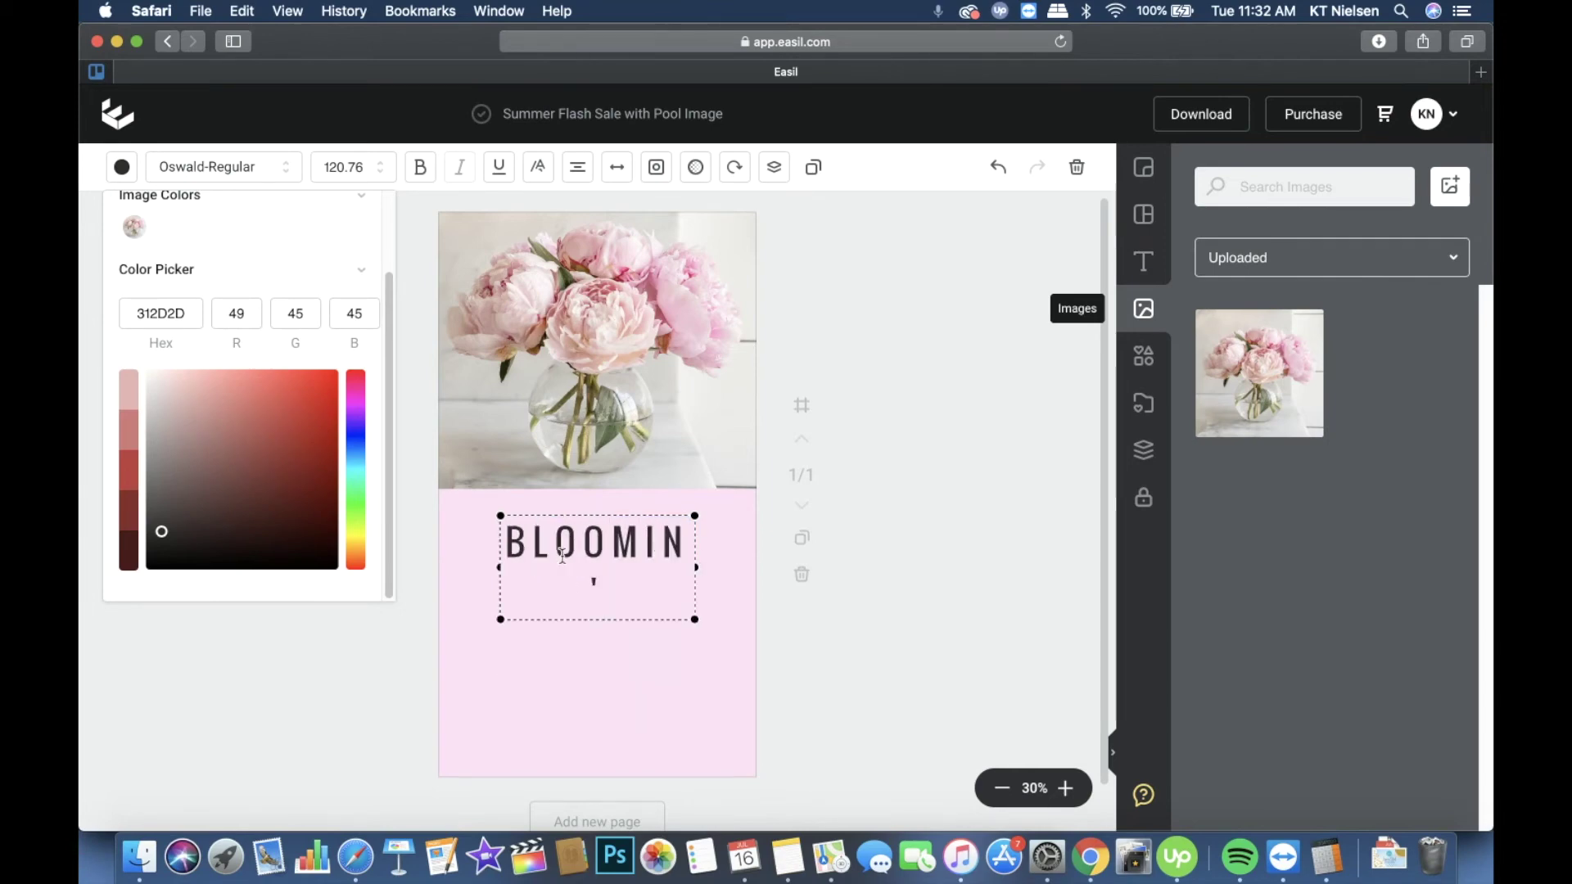
type(" PEONY IN T")
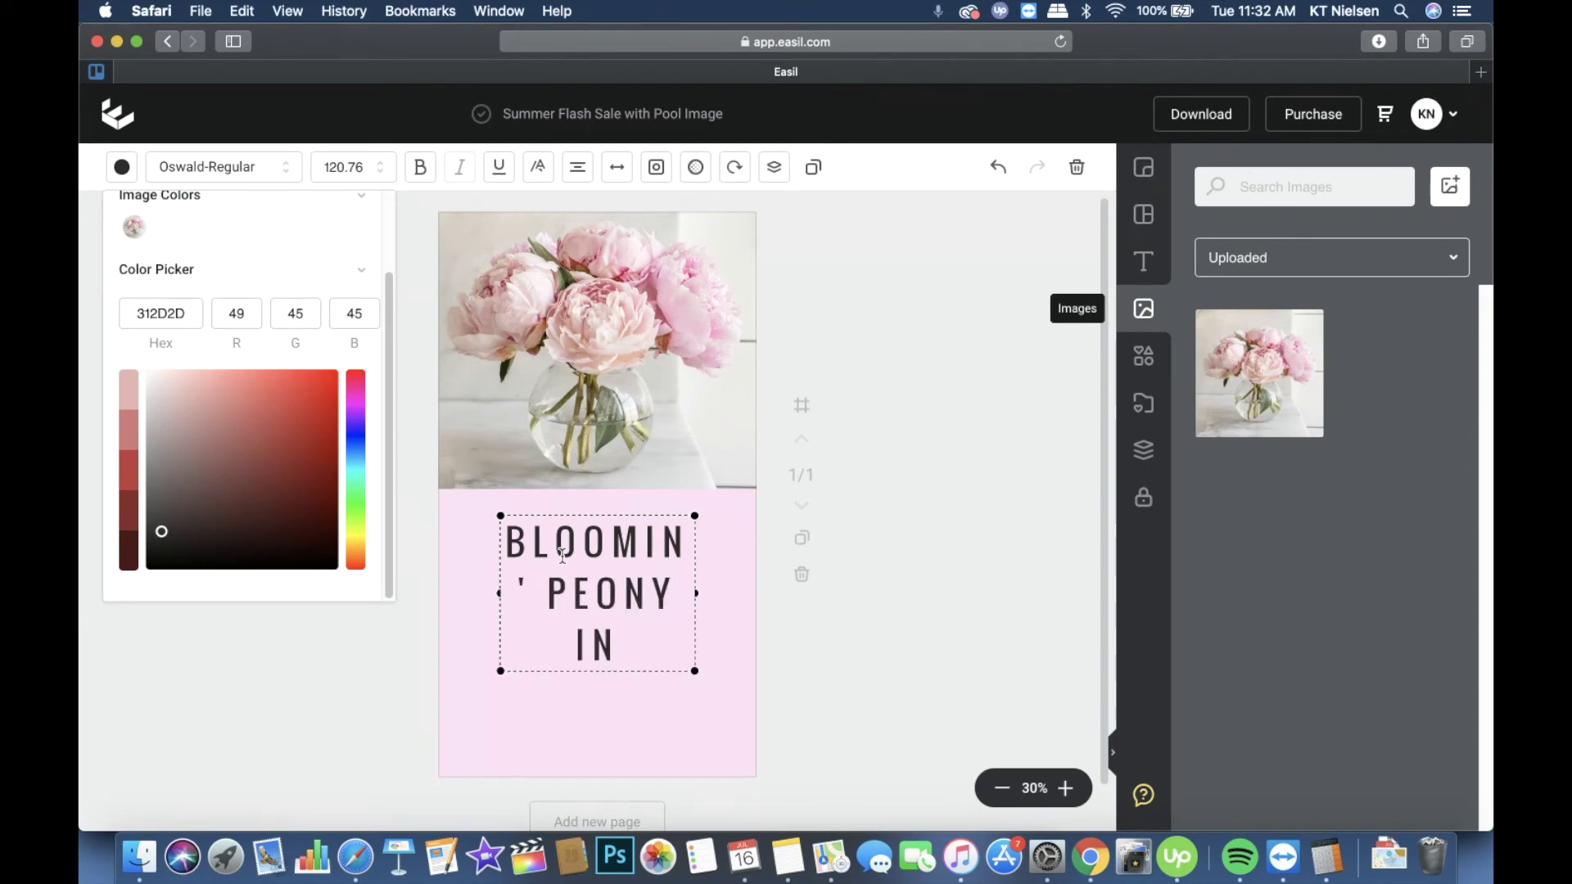
type("HE SPRING")
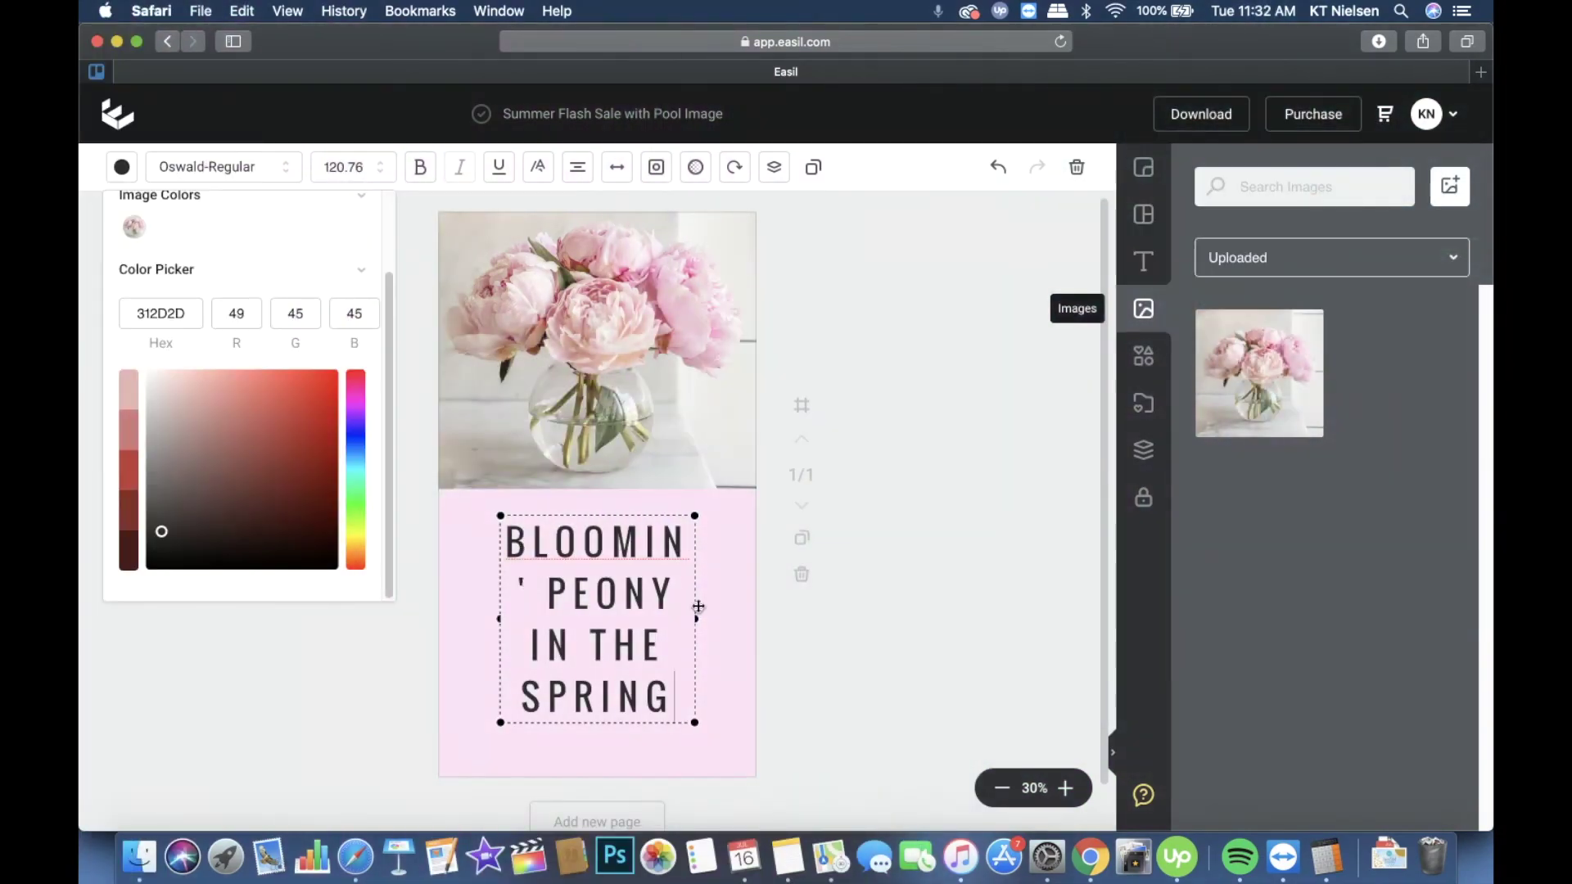
Step: Widen the headline's text box so the text wraps onto three lines, and center it in the pink panel
left_click_drag(702, 620, 723, 625)
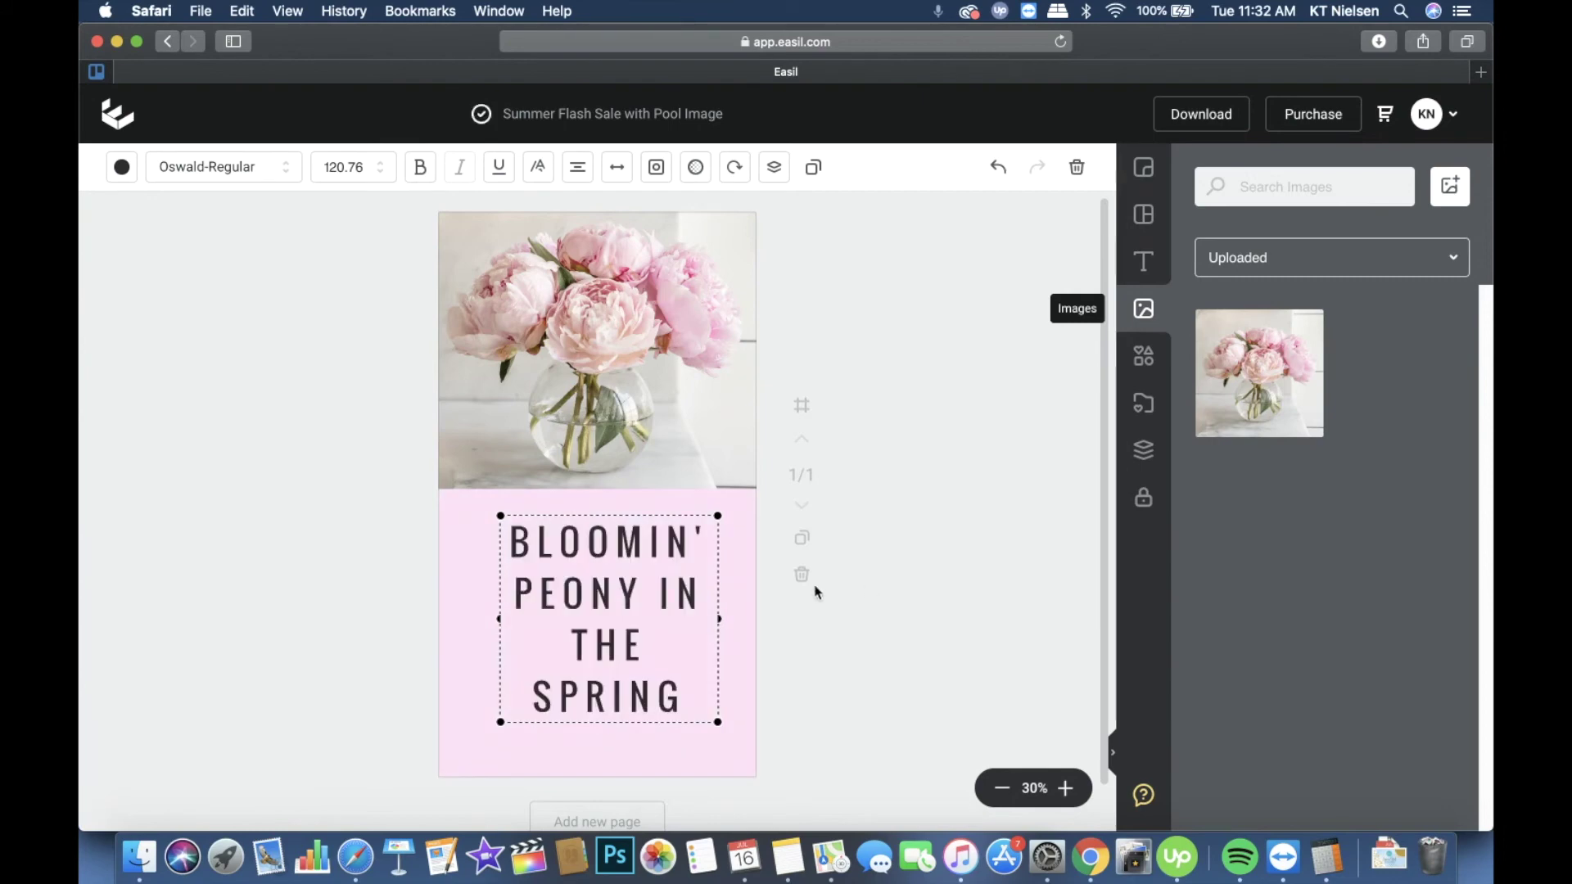
left_click_drag(554, 591, 599, 609)
left_click_drag(706, 620, 738, 633)
mouse_move(573, 587)
left_mouse_down()
mouse_move(586, 601)
mouse_move(573, 607)
left_mouse_up()
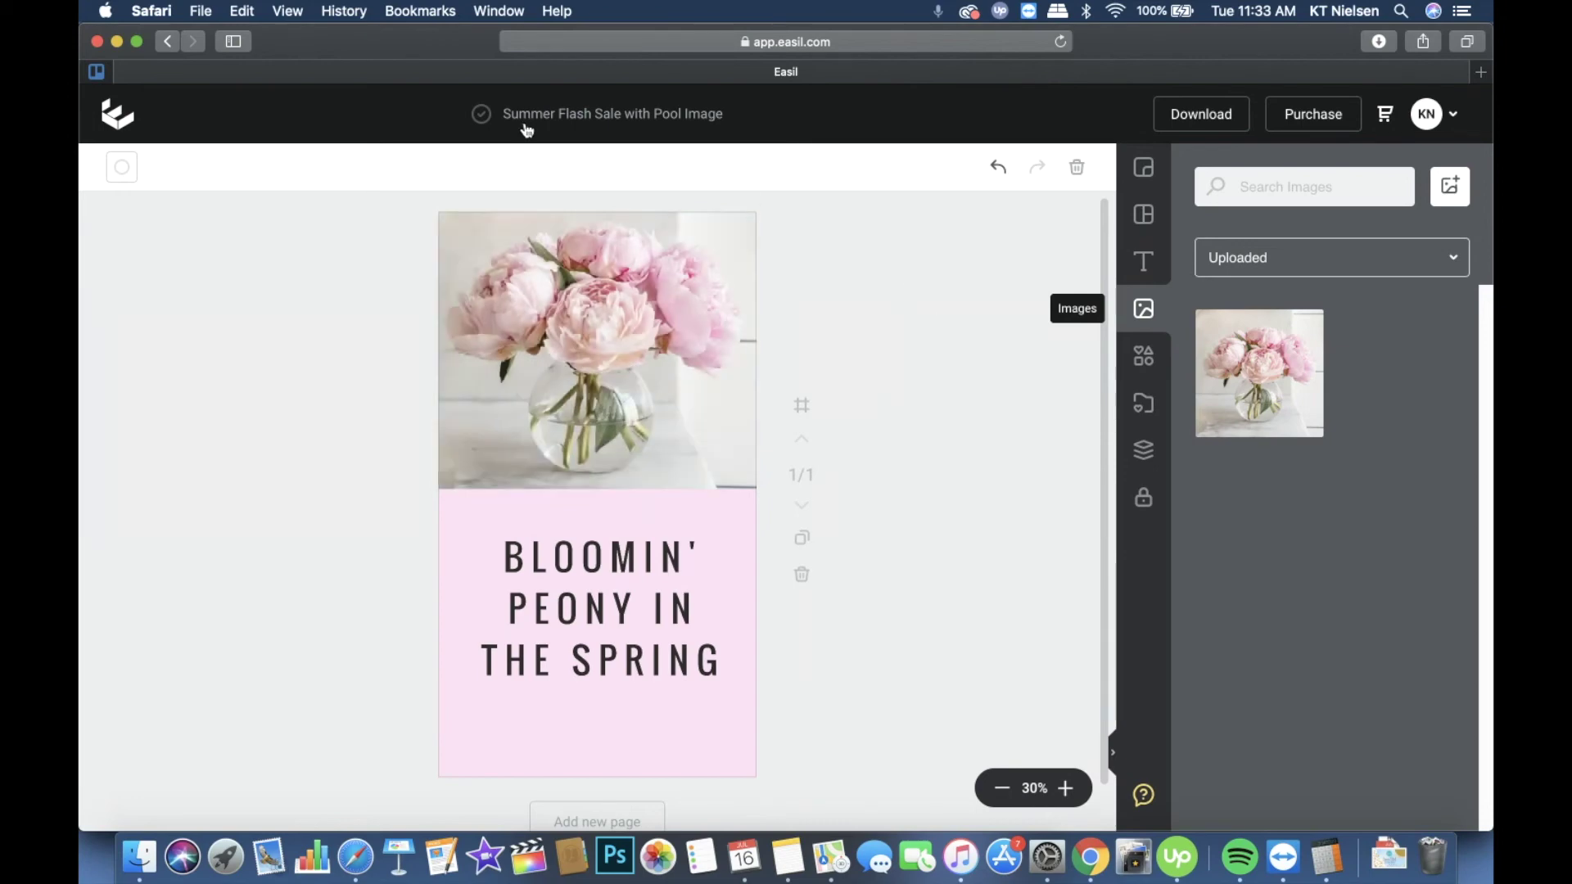
Step: Rename the design from the template title to "Peony Spring"
left_click(571, 114)
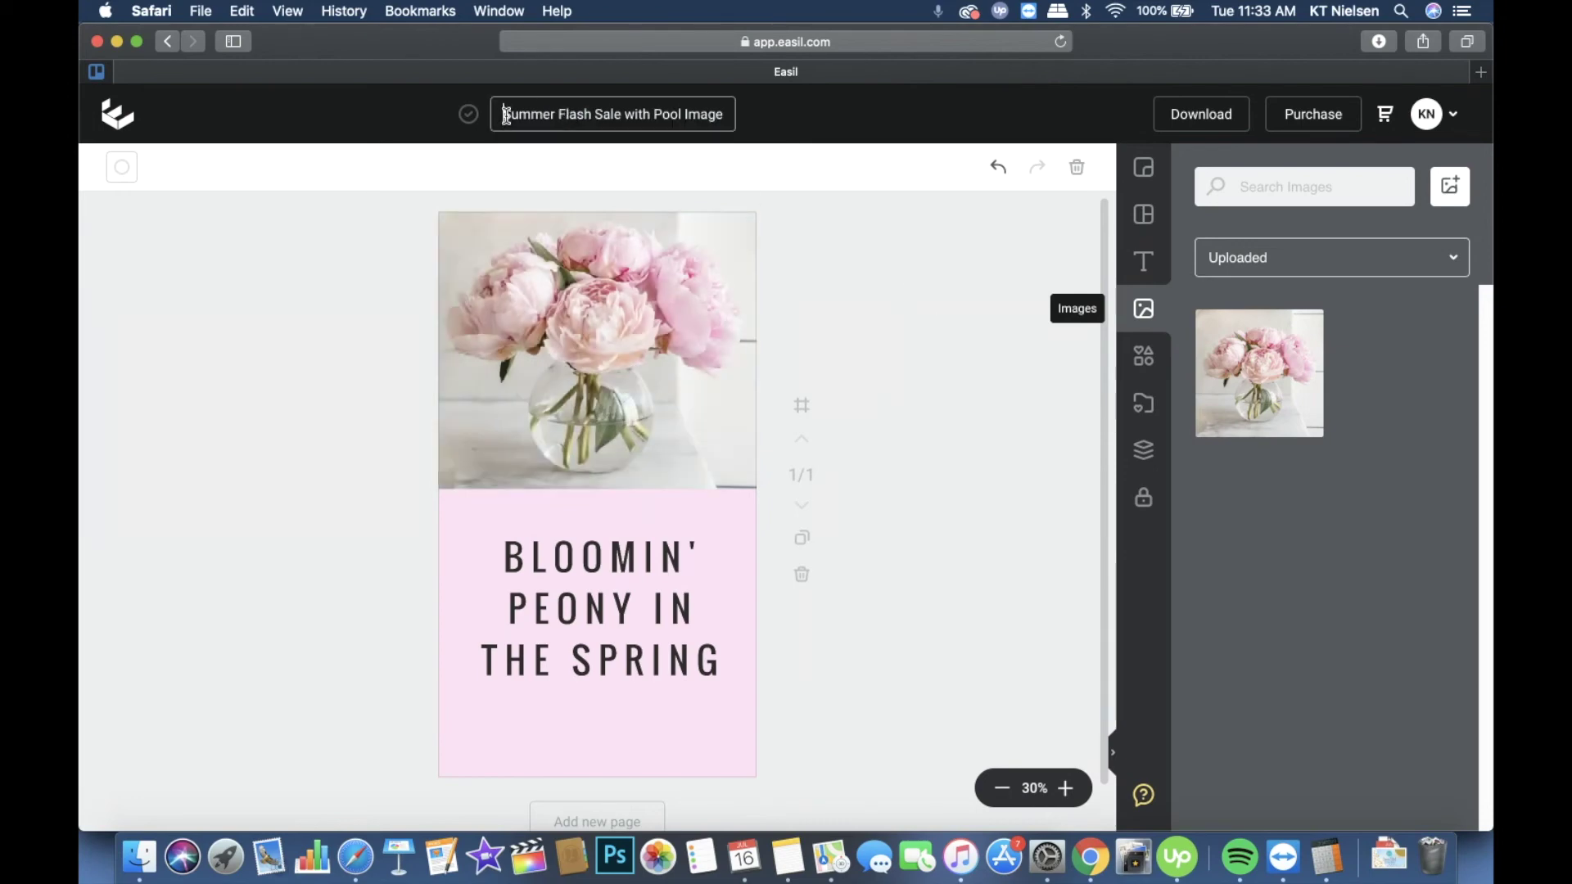
left_click_drag(505, 113, 726, 115)
type("PEON")
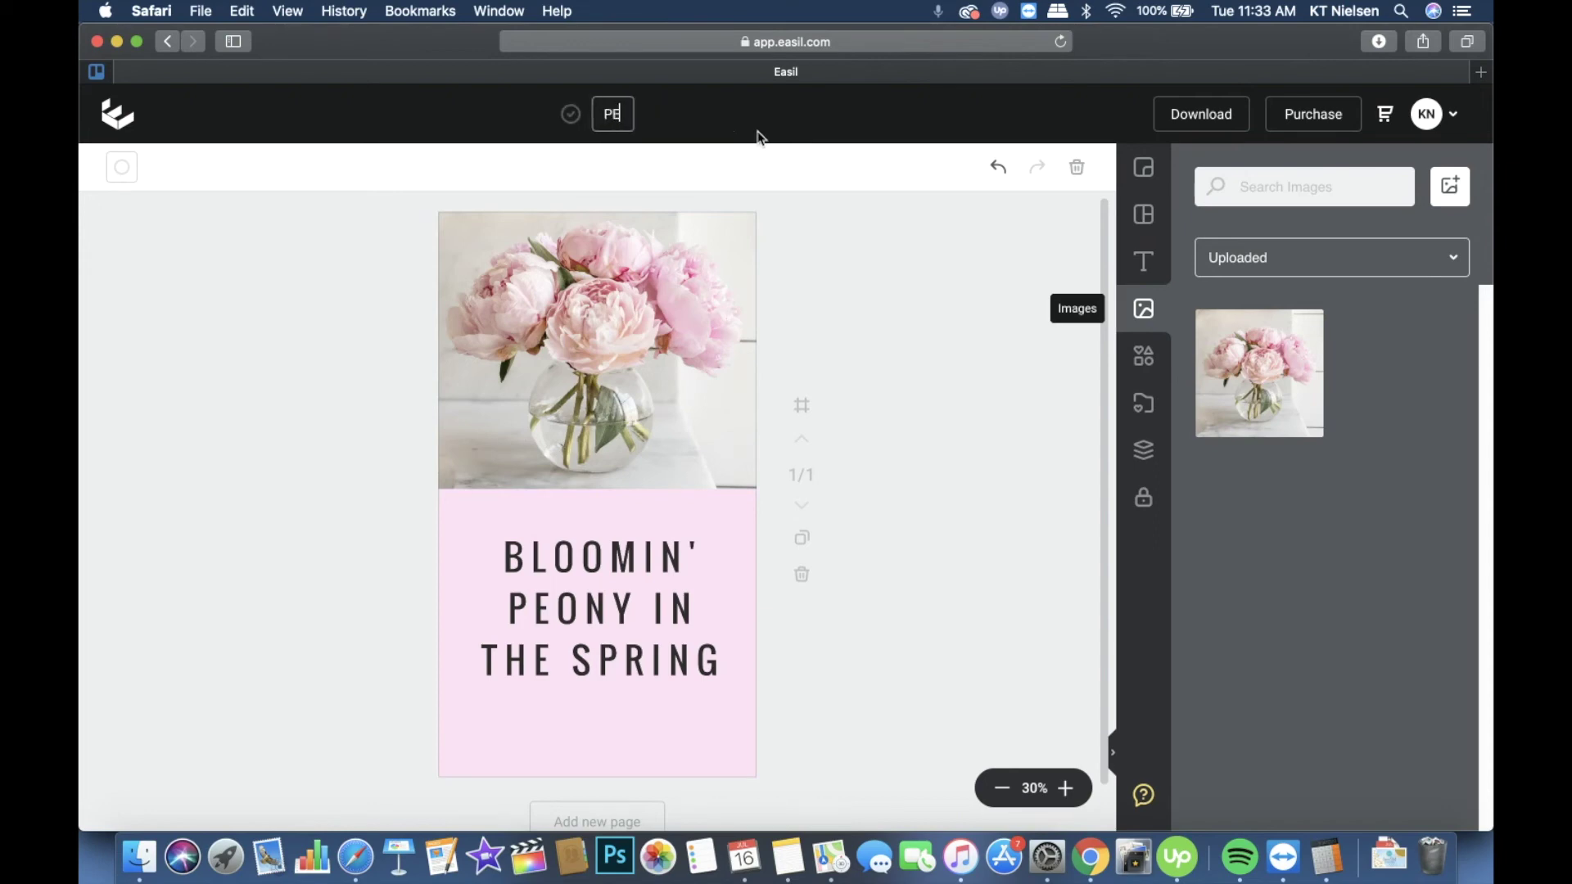
key("BackSpace")
key("BackSpace")
key("BackSpace")
type("eony Photo")
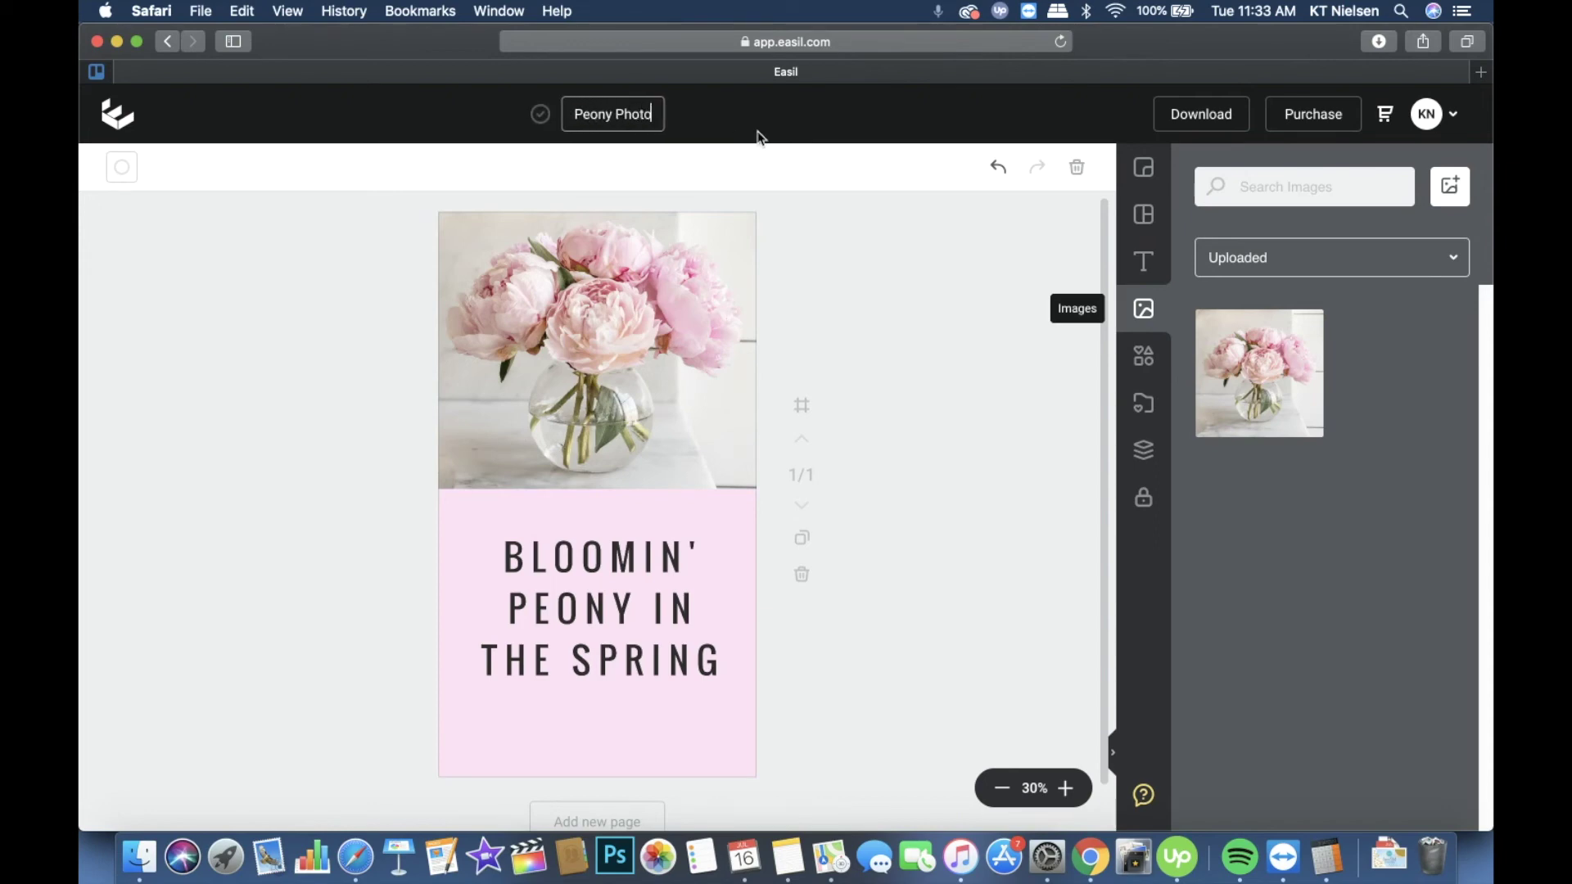
key("BackSpace")
key("BackSpace")
key("BackSpace")
key("BackSpace")
key("BackSpace")
key("BackSpace")
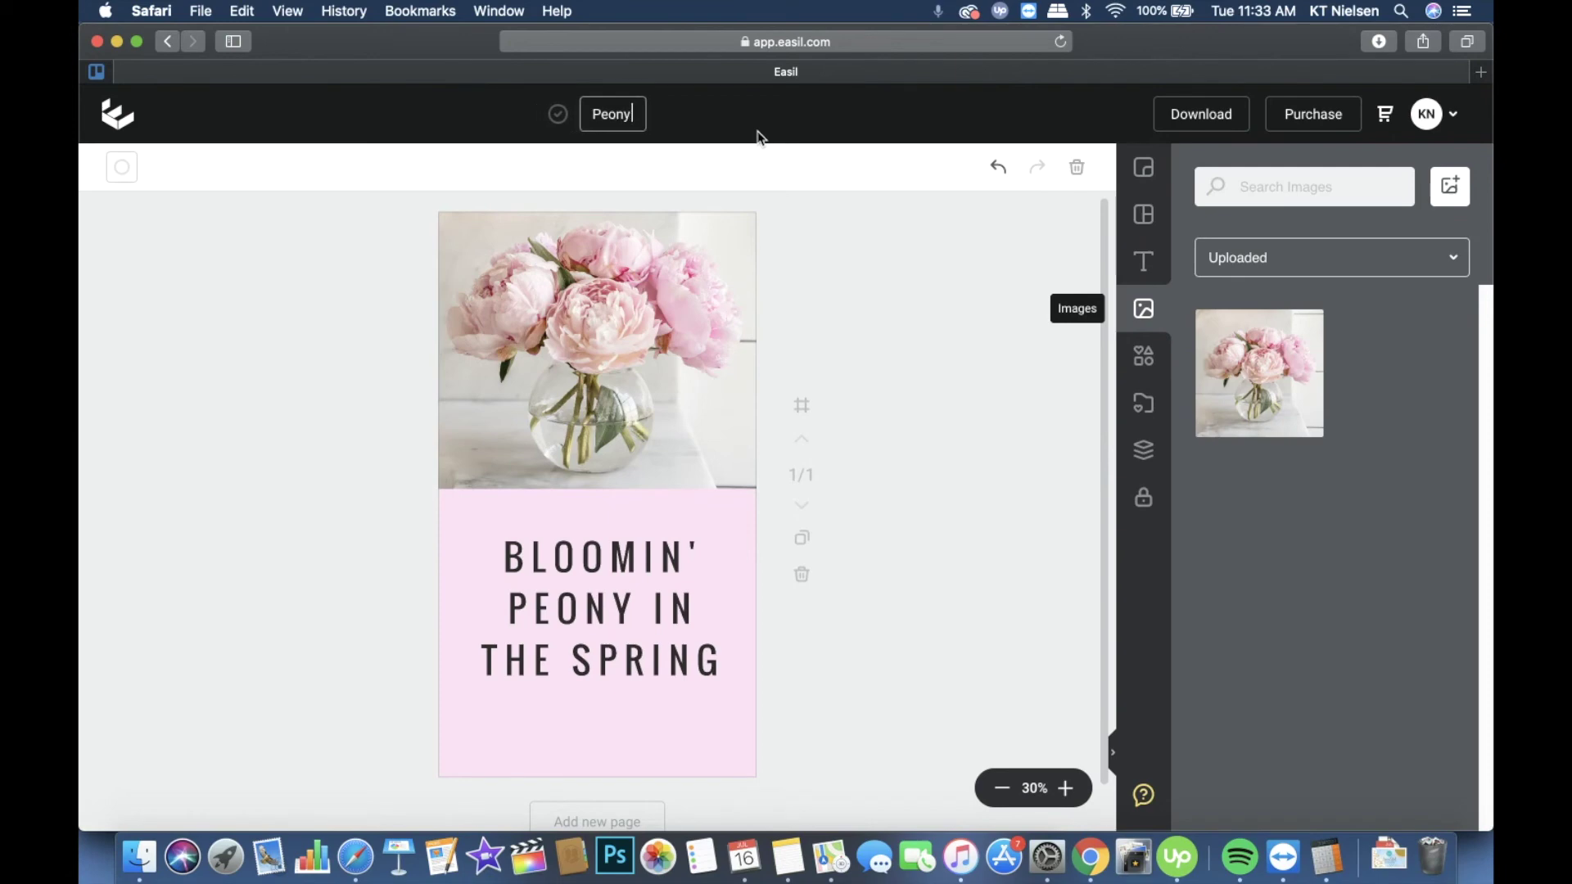
type("Spring")
key("BackSpace")
key("BackSpace")
key("BackSpace")
key("BackSpace")
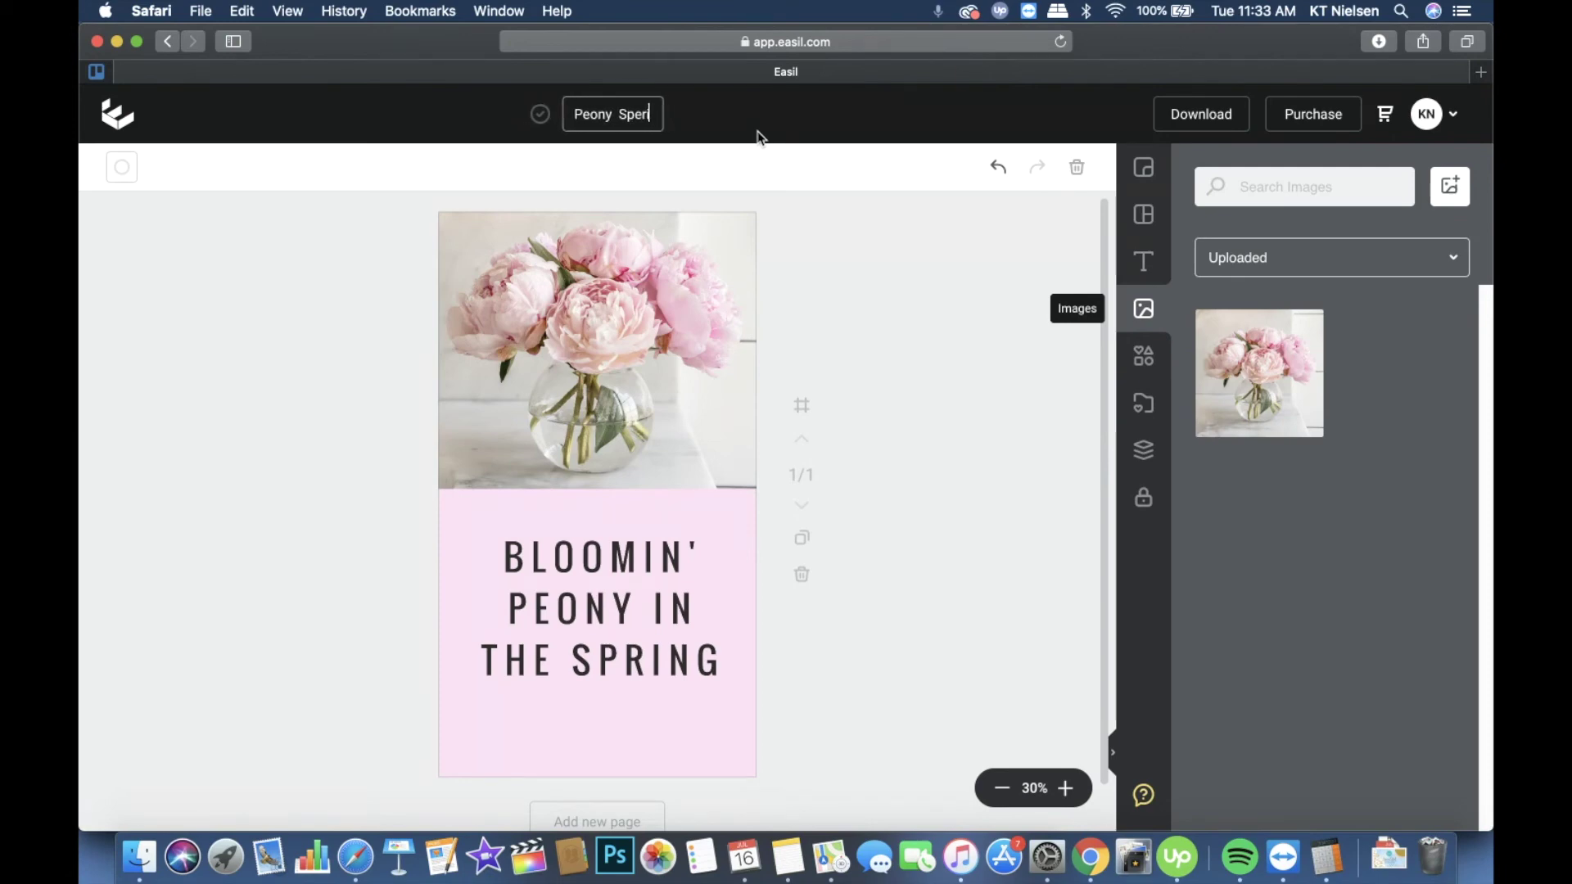
type("ring")
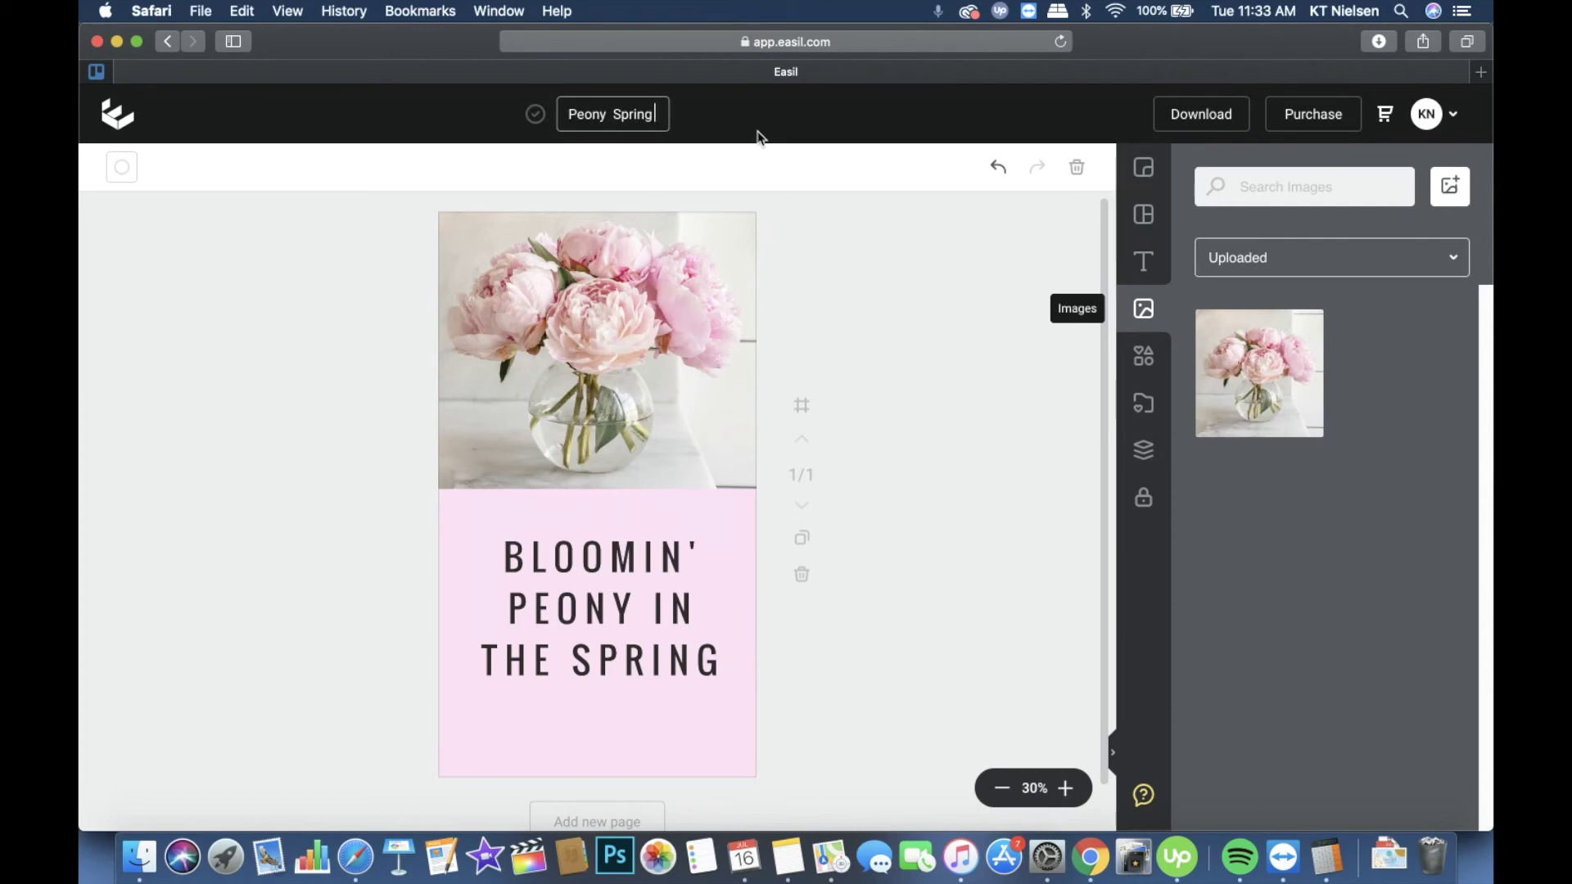
left_click(894, 509)
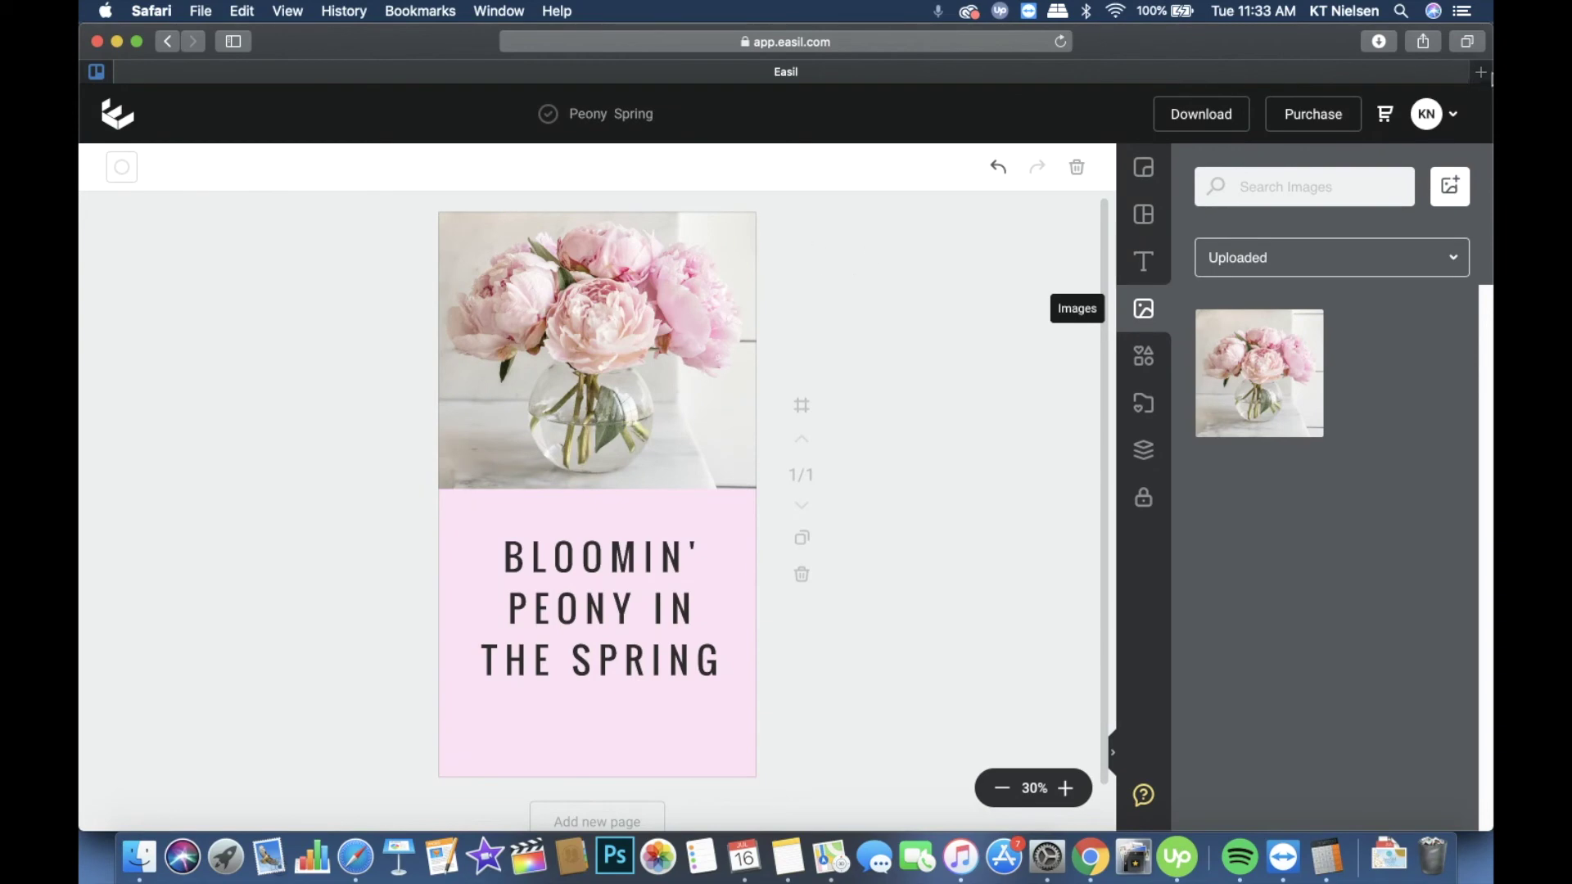
Step: Open app.easil.com in a new browser tab and view the renamed design among the workspace's My Designs
left_click(1482, 72)
type("app")
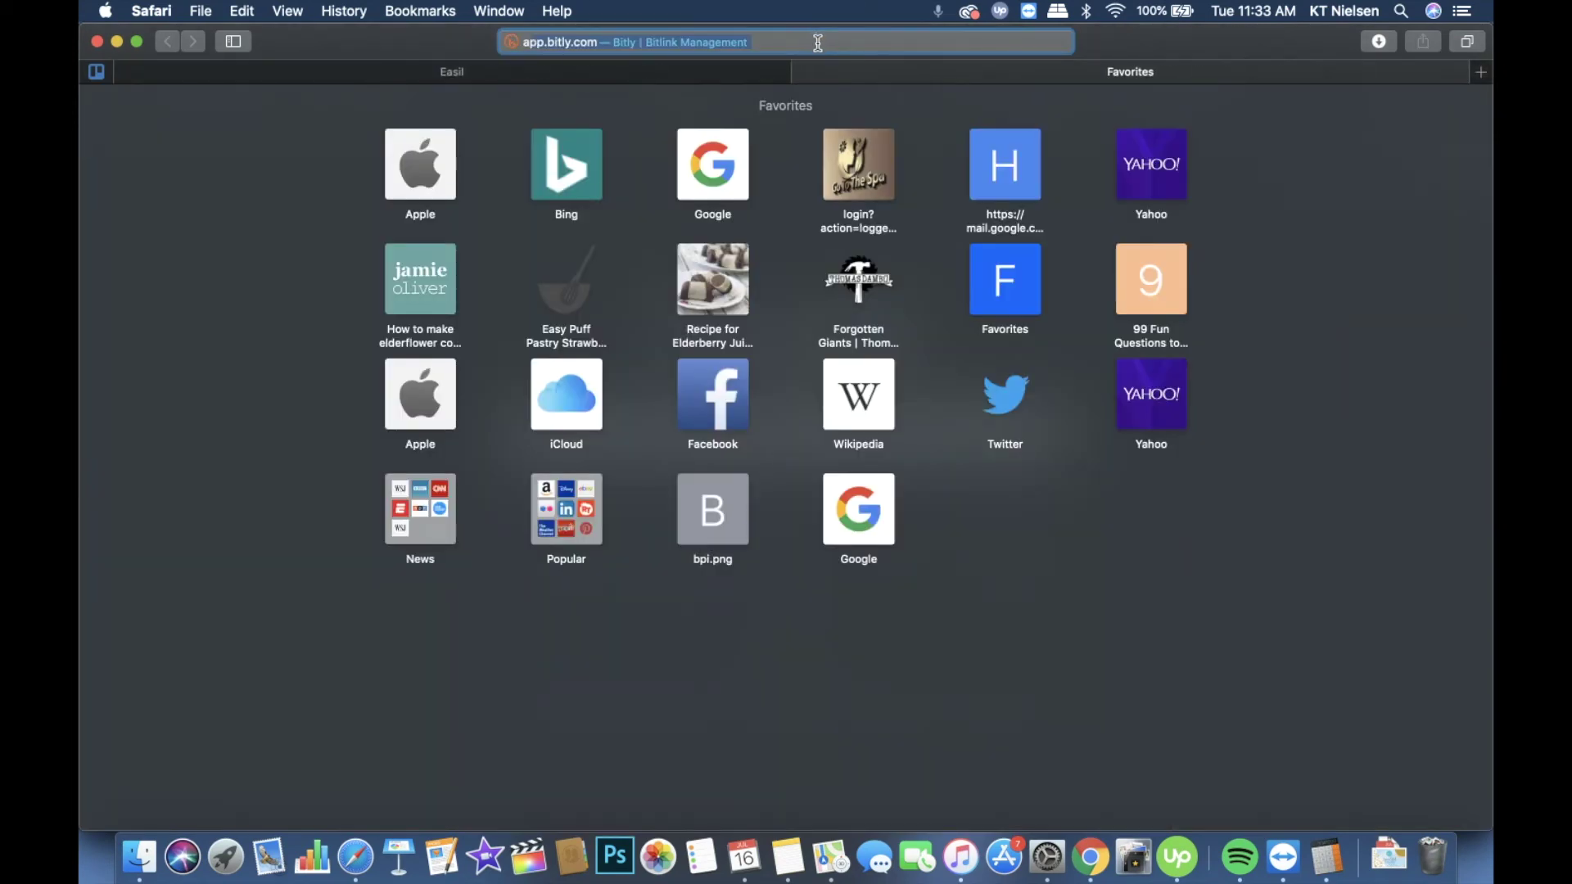
type(".eas")
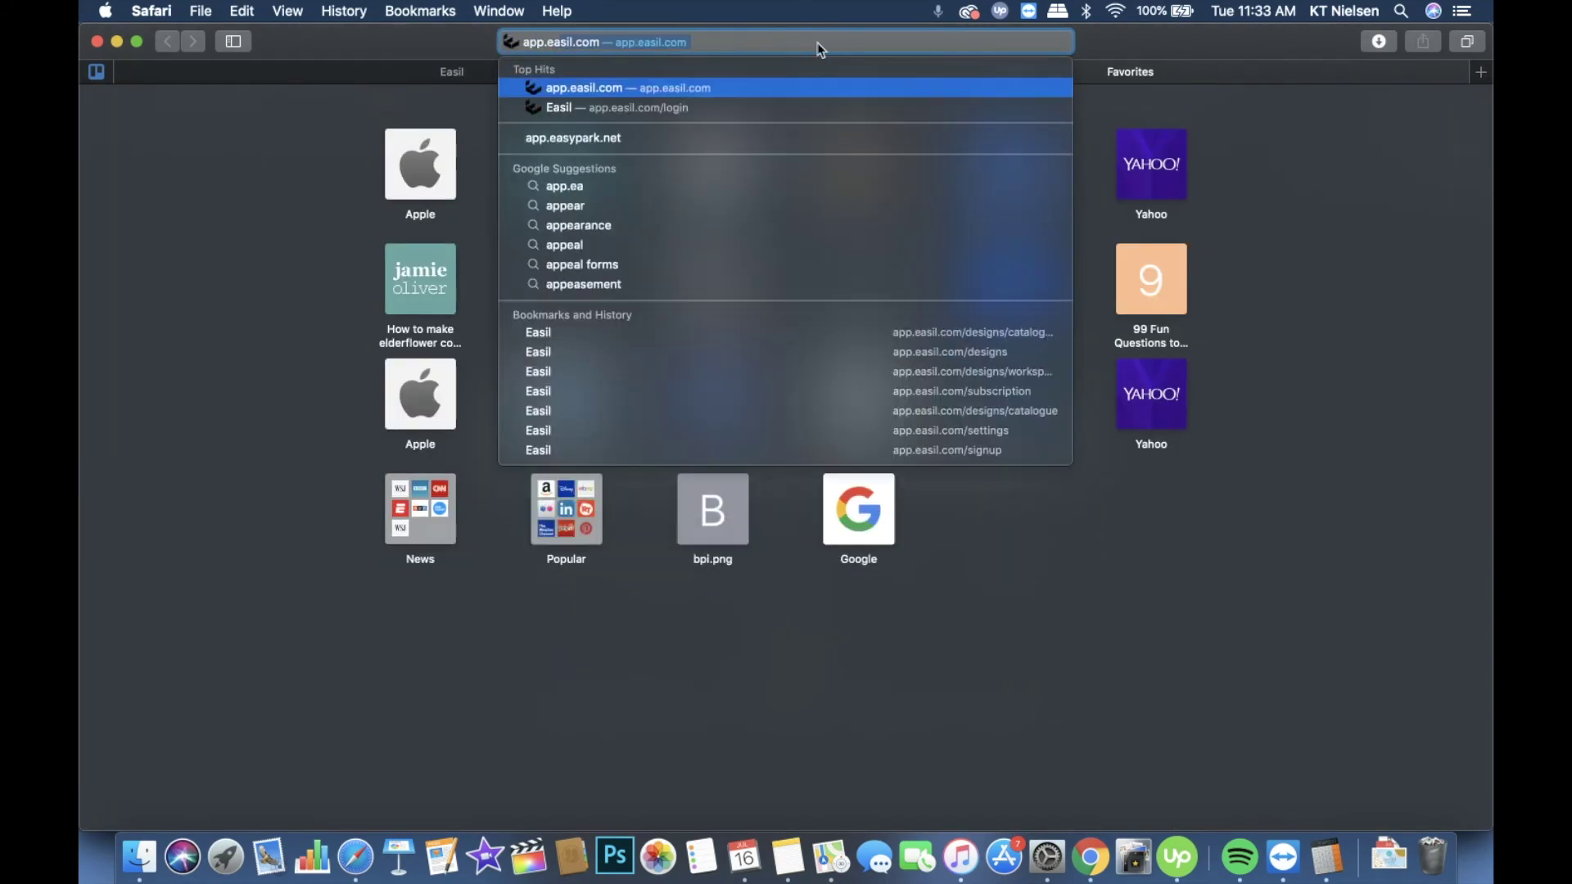
key("Return")
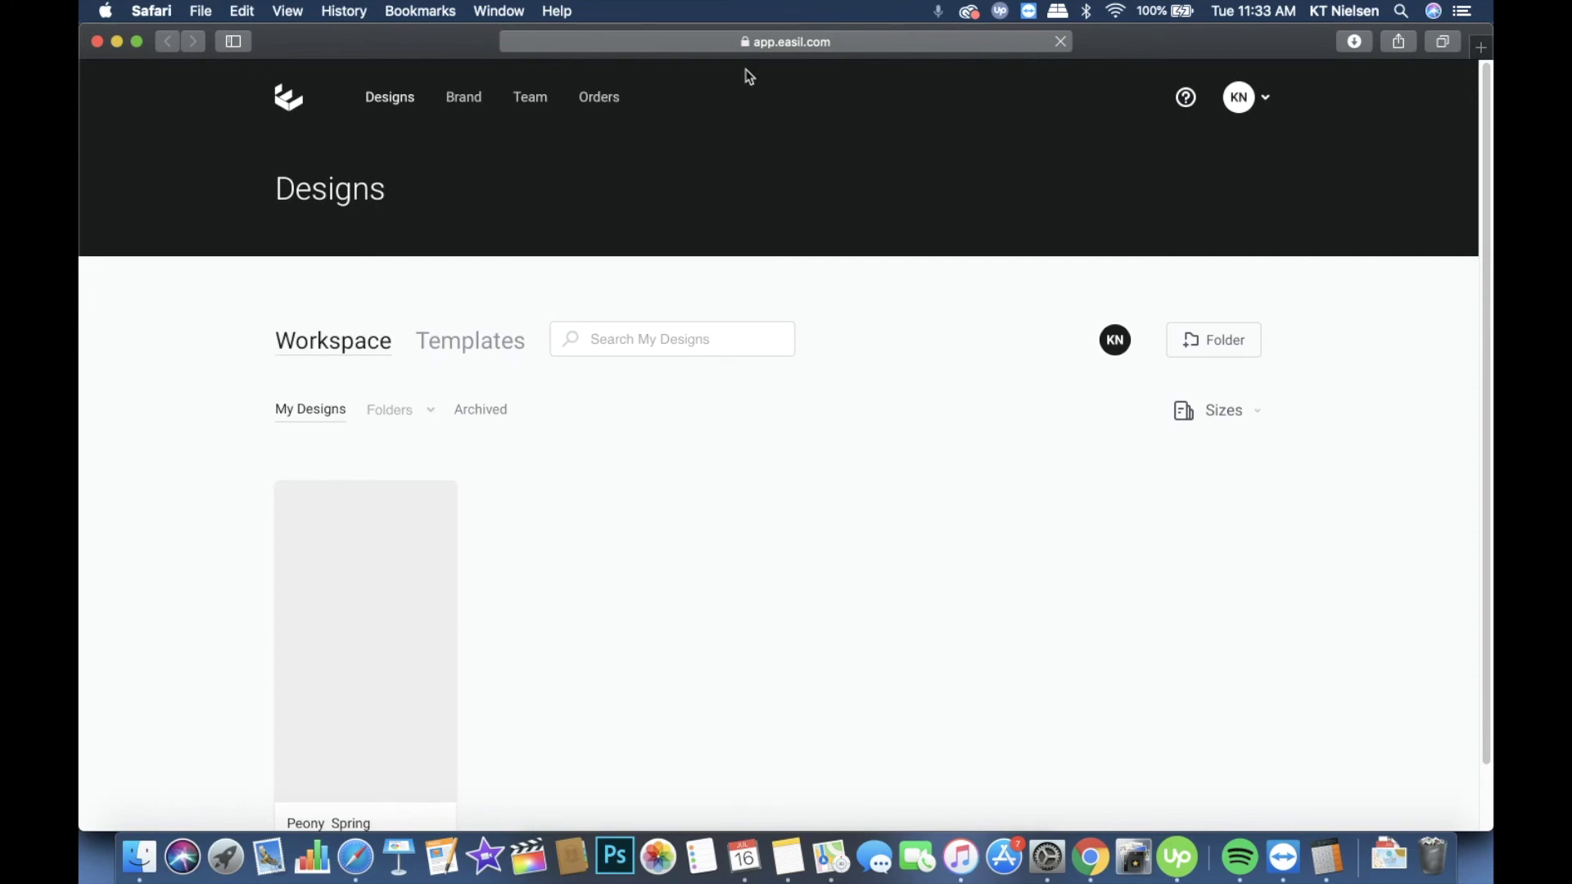
scroll(796, 592, "down", 2)
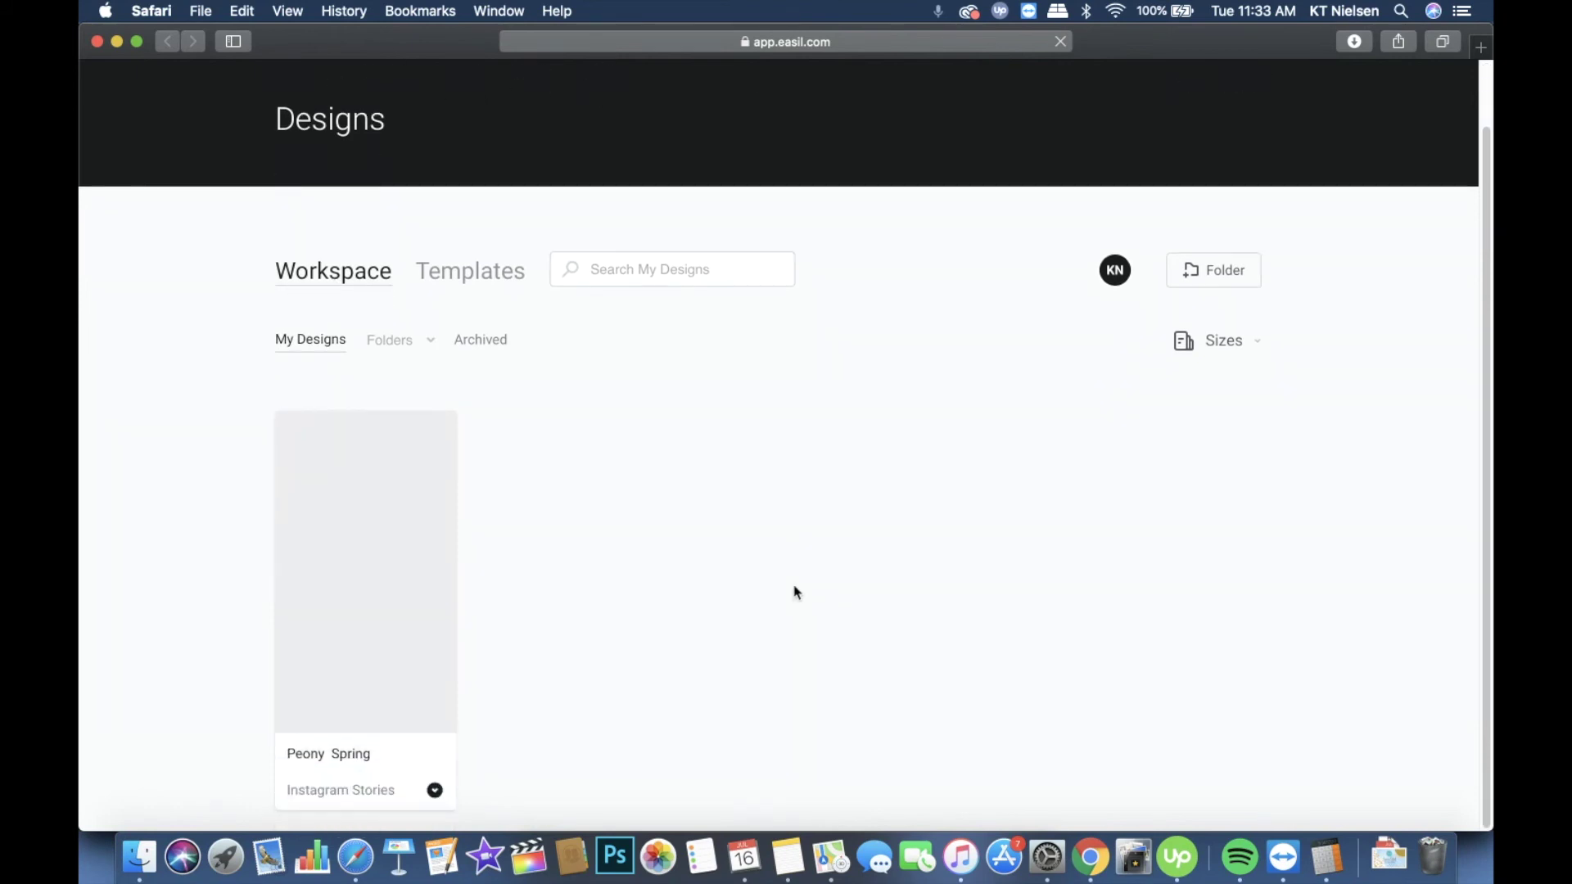